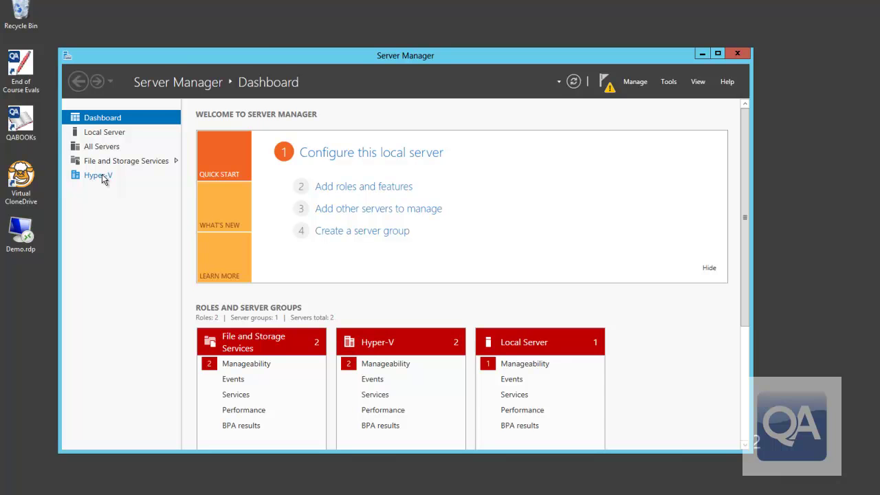
- Go from All Servers to the Hyper-V view listing PRIMARY, SECONDARY and their 49 events
{"action": "left_click", "coordinate": [105, 146]}
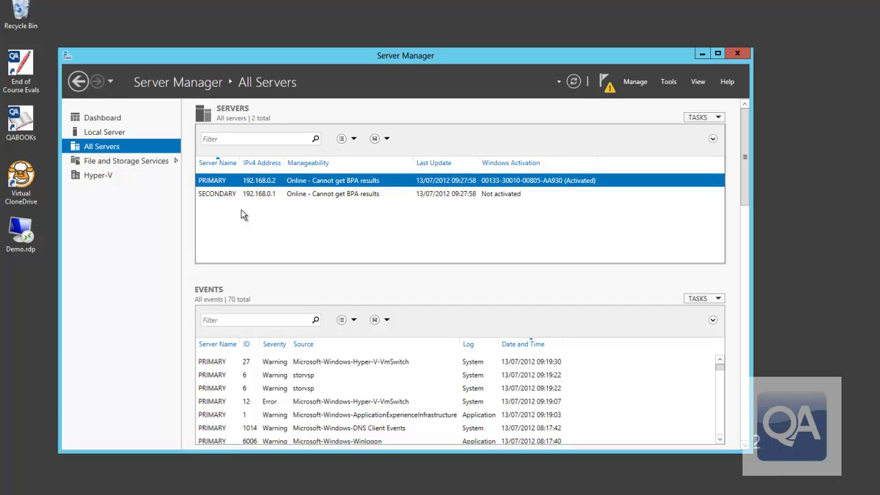
{"action": "left_click", "coordinate": [91, 175]}
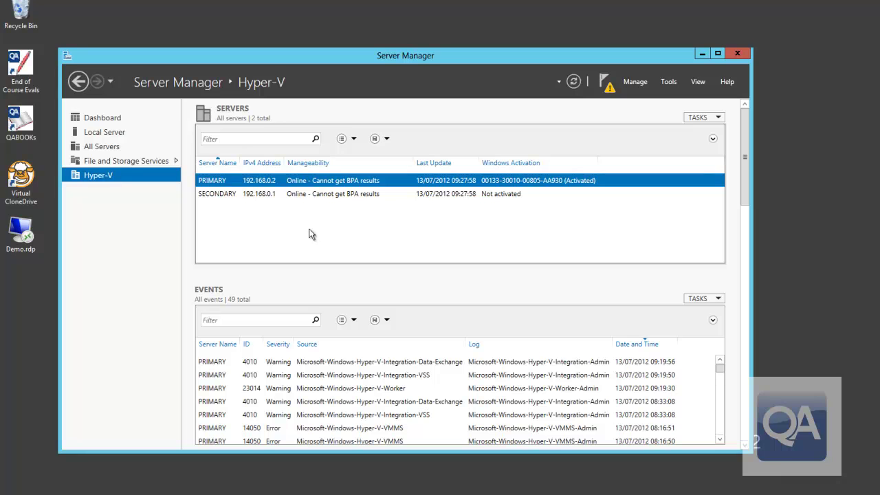
- Launch Hyper-V Manager from PRIMARY and compare hosts: SECONDARY empty, PRIMARY with five VMs
{"action": "right_click", "coordinate": [251, 185]}
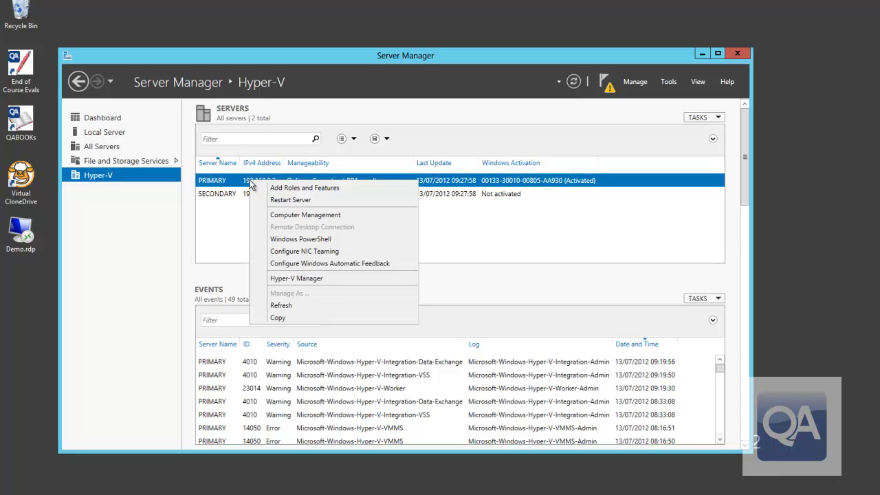
{"action": "left_click", "coordinate": [317, 277]}
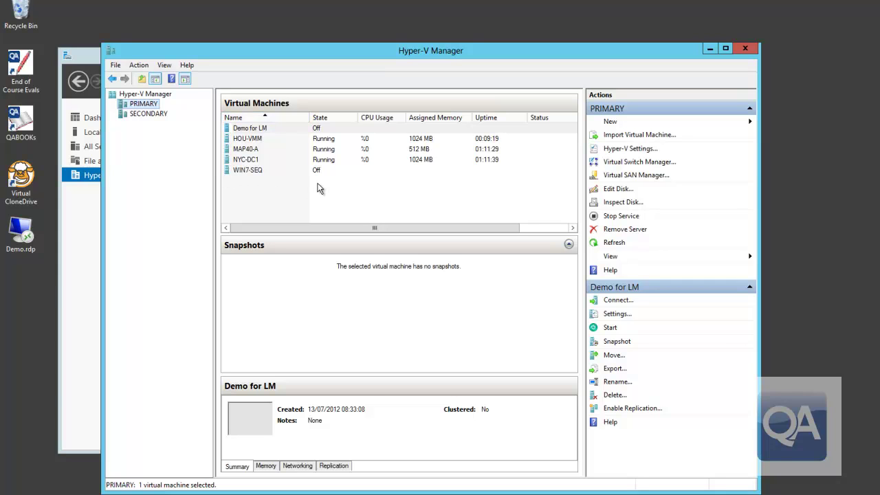
{"action": "left_click", "coordinate": [145, 114]}
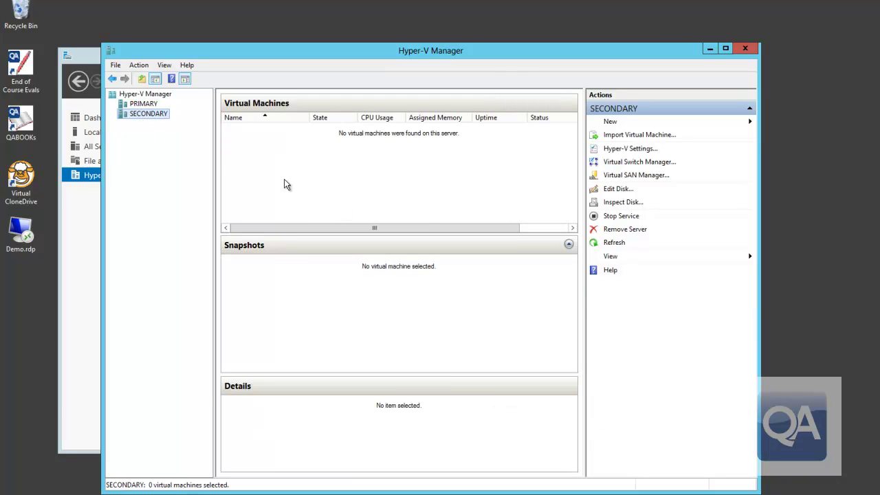
{"action": "left_click", "coordinate": [143, 104]}
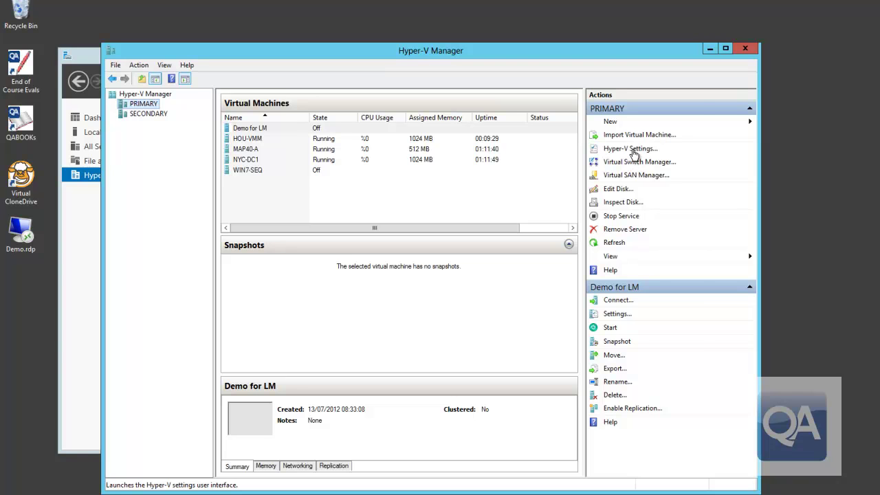
- Enable PRIMARY as a Replica server using Kerberos (HTTP) and remove the existing authorized entry
{"action": "left_click", "coordinate": [634, 152]}
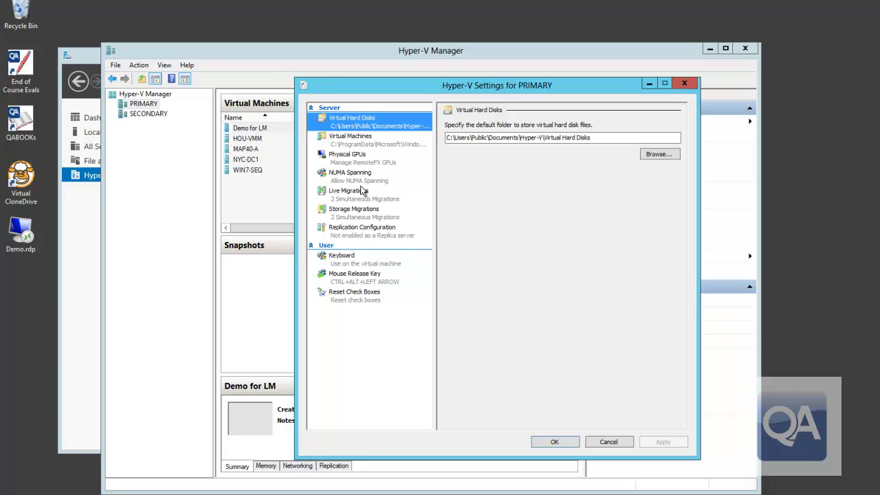
{"action": "left_click", "coordinate": [362, 234]}
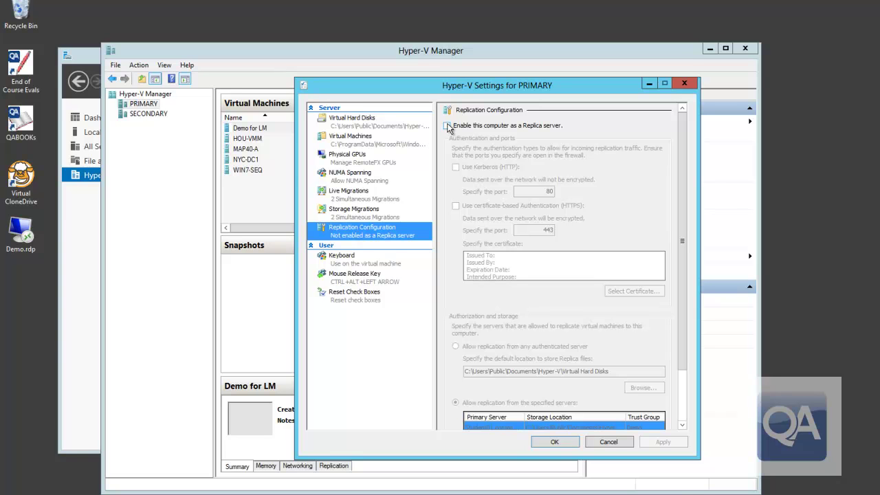
{"action": "left_click", "coordinate": [448, 126]}
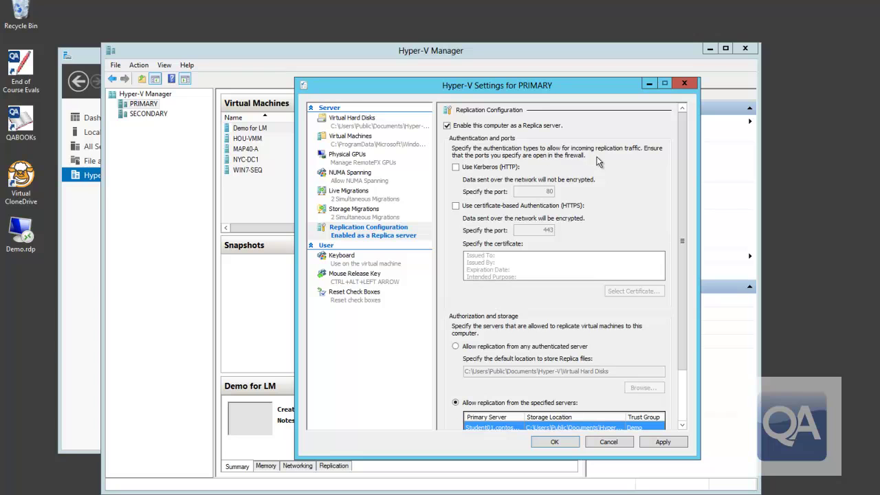
{"action": "left_click", "coordinate": [455, 168]}
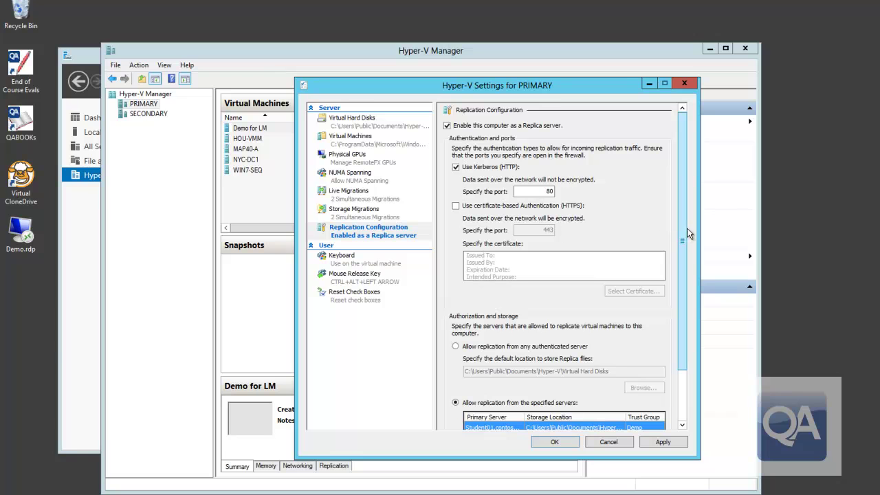
{"action": "left_click_drag", "start_coordinate": [681, 227], "coordinate": [687, 279]}
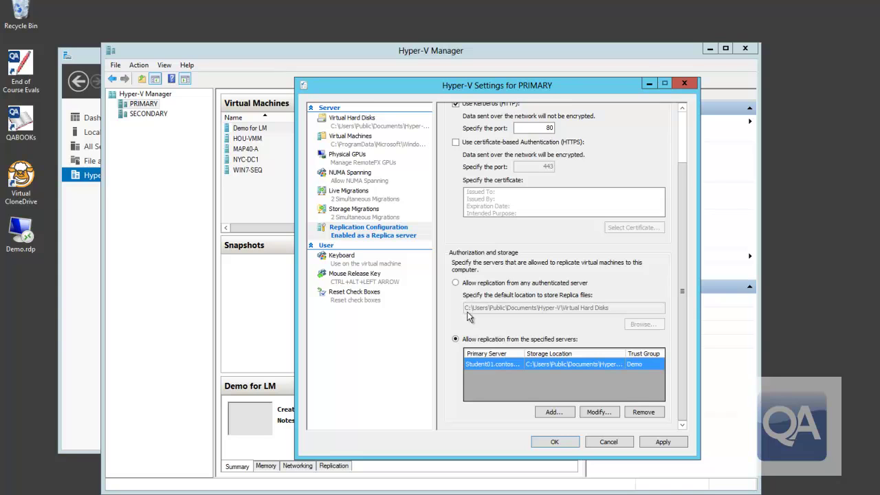
{"action": "left_click", "coordinate": [640, 416]}
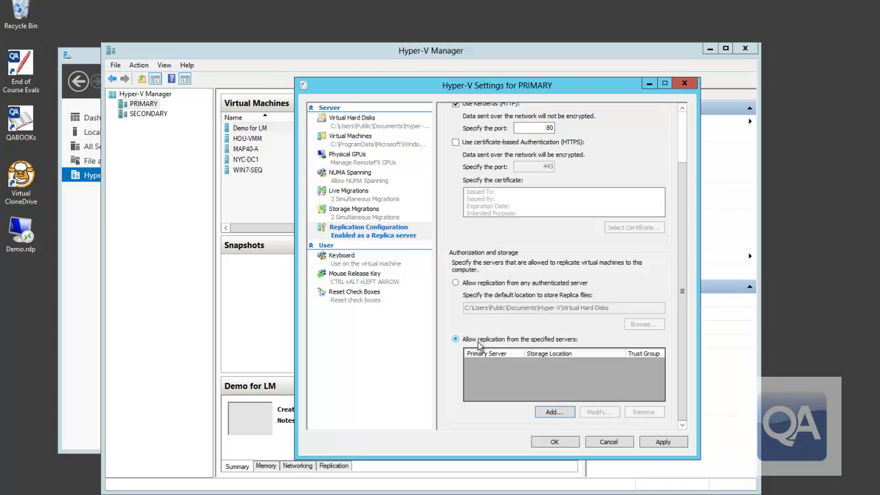
- Add an authorization entry for secondary.contoso.com with trust group ContosoReplicaGroup
{"action": "left_click", "coordinate": [554, 413]}
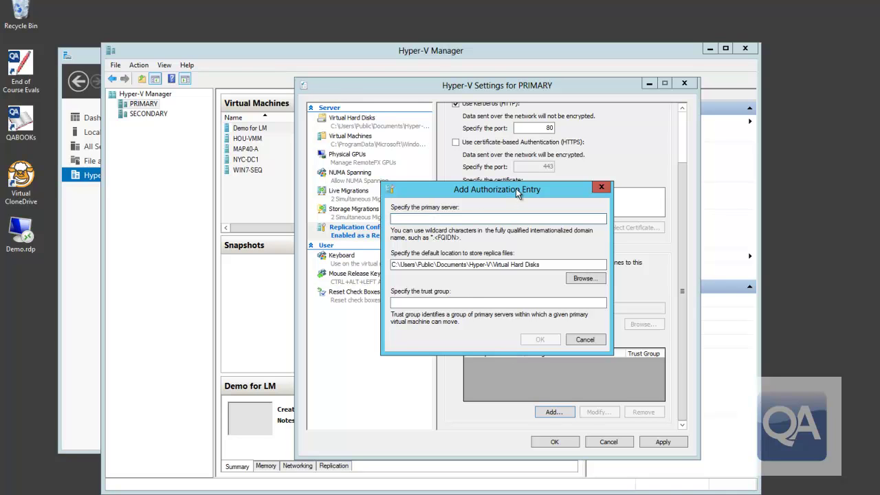
{"action": "type", "text": "*.contoso.com"}
{"action": "key", "text": "Delete"}
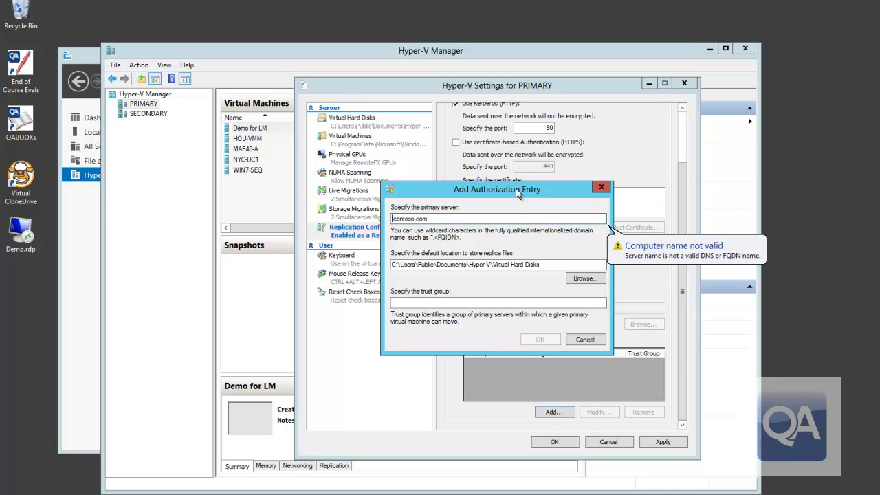
{"action": "type", "text": "secondary"}
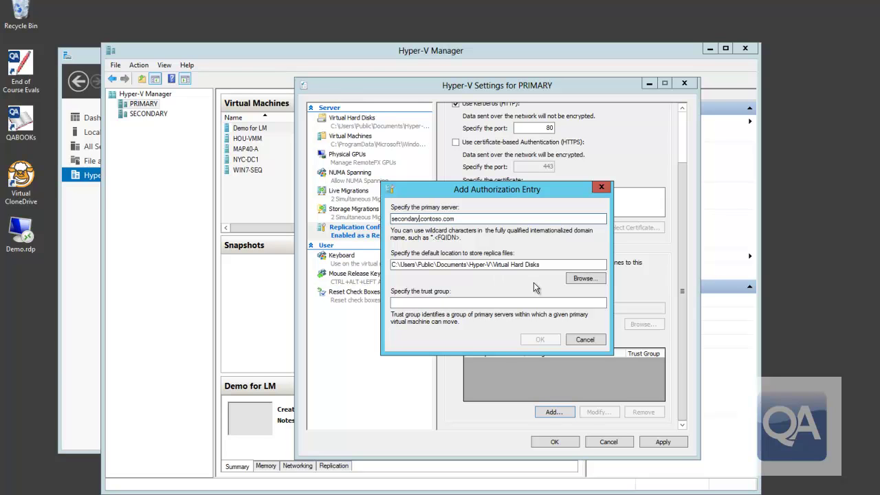
{"action": "left_click", "coordinate": [489, 304]}
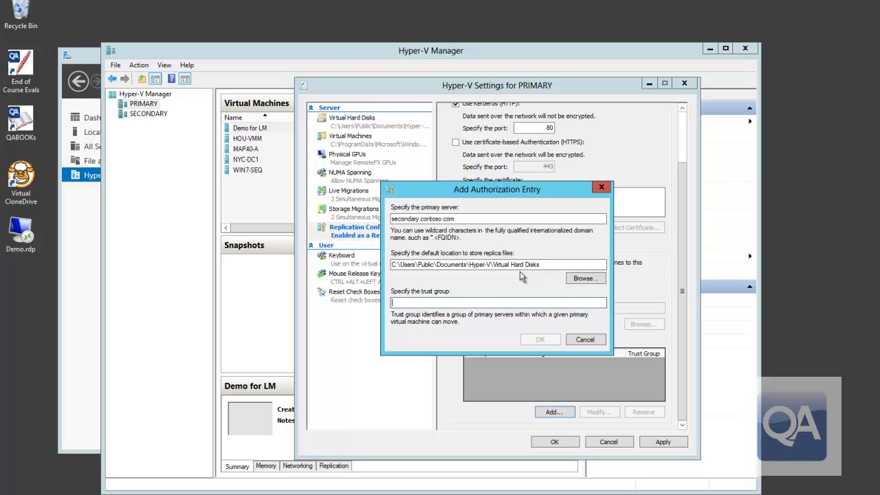
{"action": "type", "text": "Contoso"}
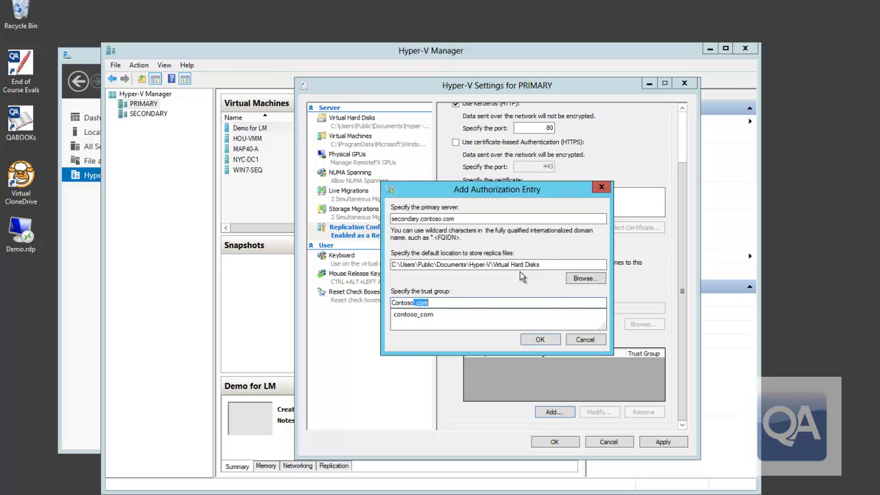
{"action": "type", "text": " _"}
{"action": "key", "text": "BackSpace"}
{"action": "key", "text": "BackSpace"}
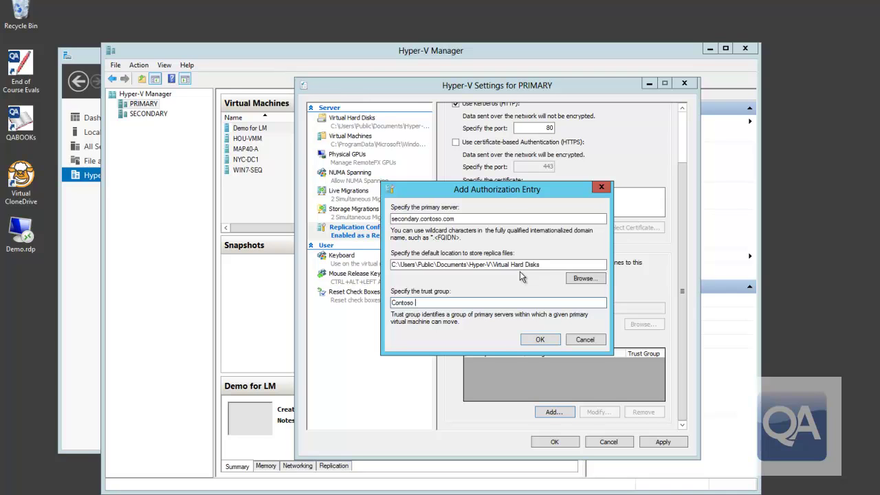
{"action": "type", "text": "ReplicaGroup"}
- Confirm the secondary.contoso.com entry, save PRIMARY's settings and dismiss the port-80 firewall notice
{"action": "left_click", "coordinate": [548, 341]}
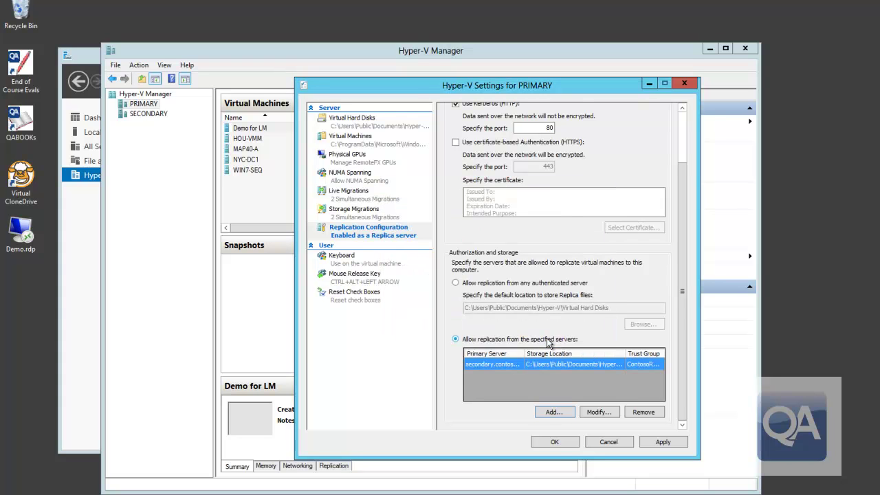
{"action": "left_click", "coordinate": [555, 443]}
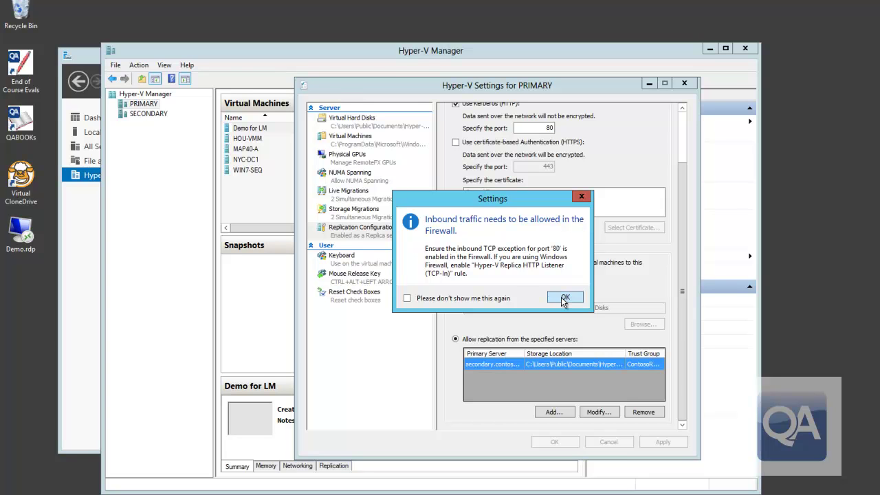
{"action": "left_click", "coordinate": [564, 297]}
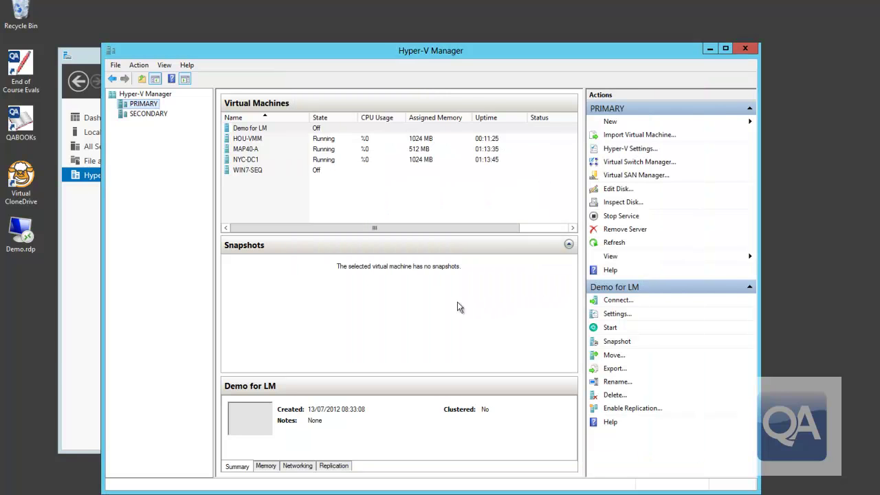
- Verify the Hyper-V Replica HTTP Listener (TCP-In) inbound firewall rule is enabled, then close the firewall console
{"action": "left_click", "coordinate": [77, 272]}
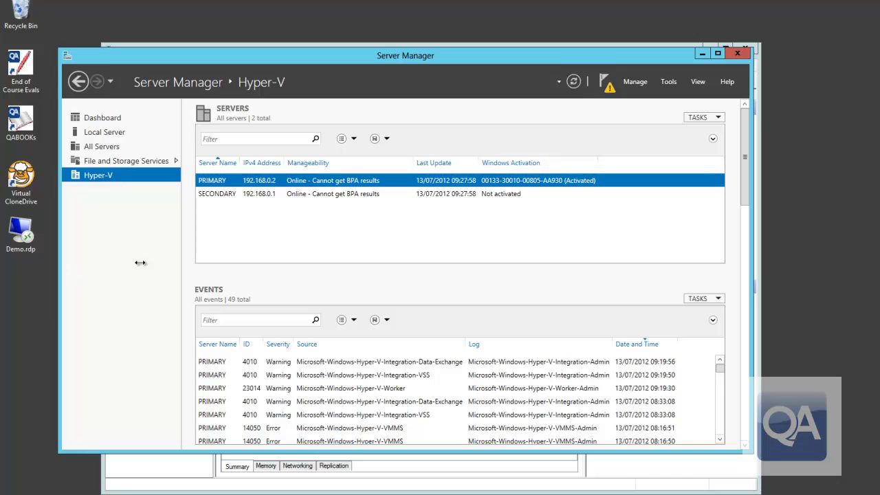
{"action": "left_click", "coordinate": [670, 82]}
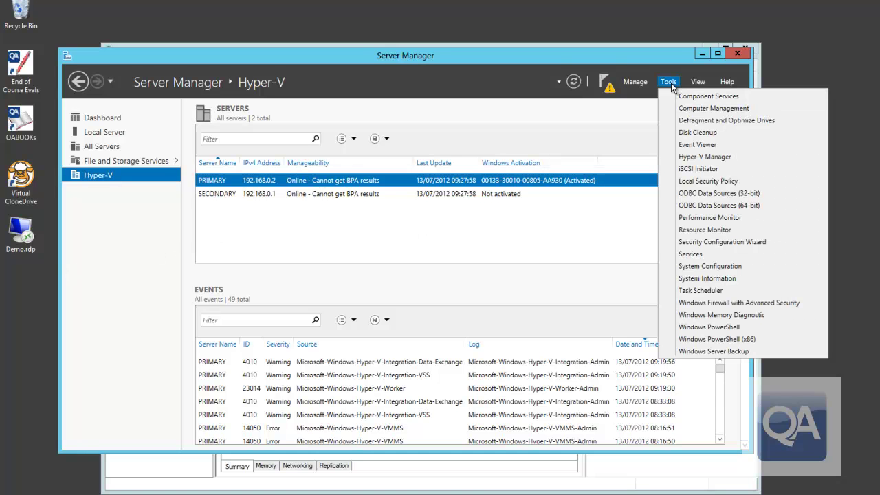
{"action": "left_click", "coordinate": [694, 305]}
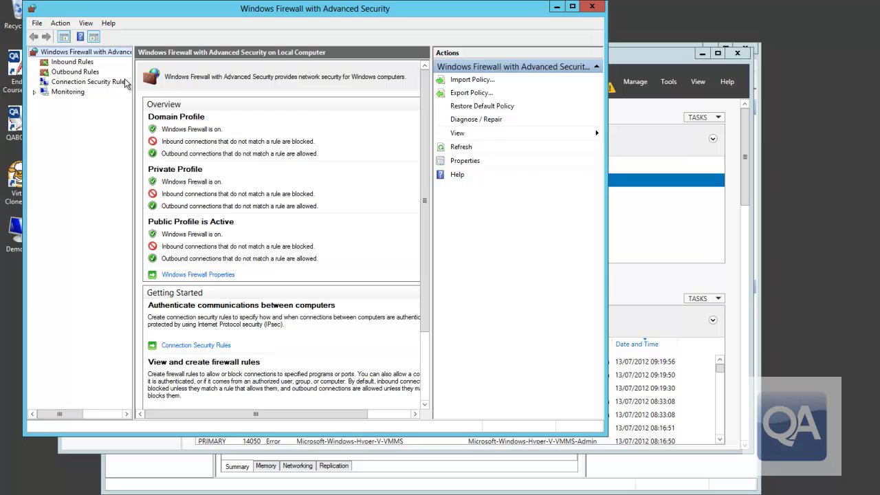
{"action": "left_click", "coordinate": [72, 62]}
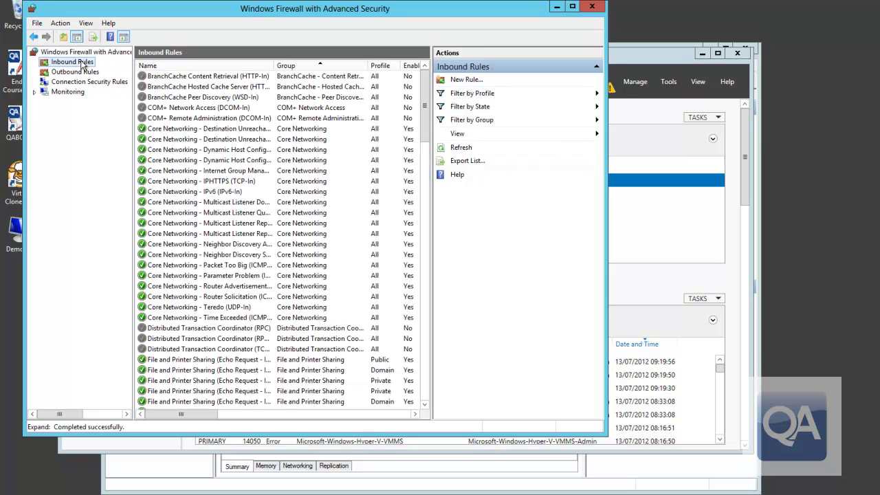
{"action": "left_click_drag", "start_coordinate": [422, 111], "coordinate": [411, 227]}
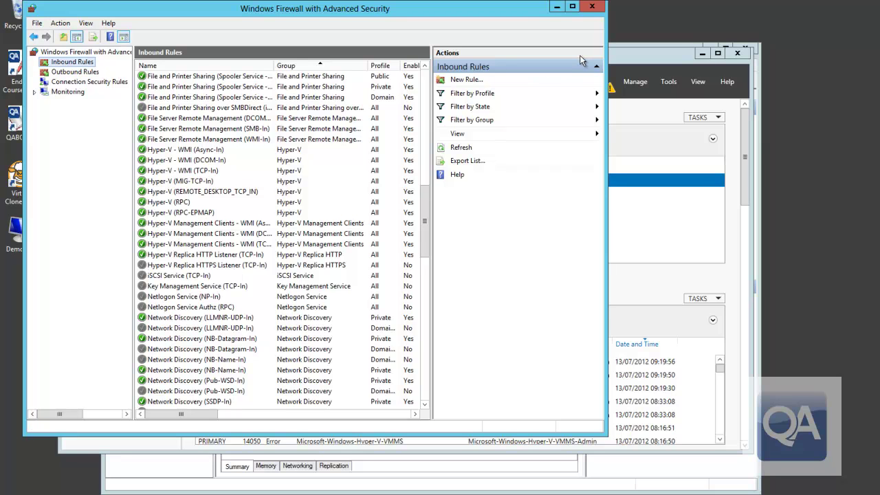
{"action": "left_click", "coordinate": [592, 8]}
- Close the firewall console and return to the SECONDARY host in Hyper-V Manager
{"action": "left_click", "coordinate": [592, 7]}
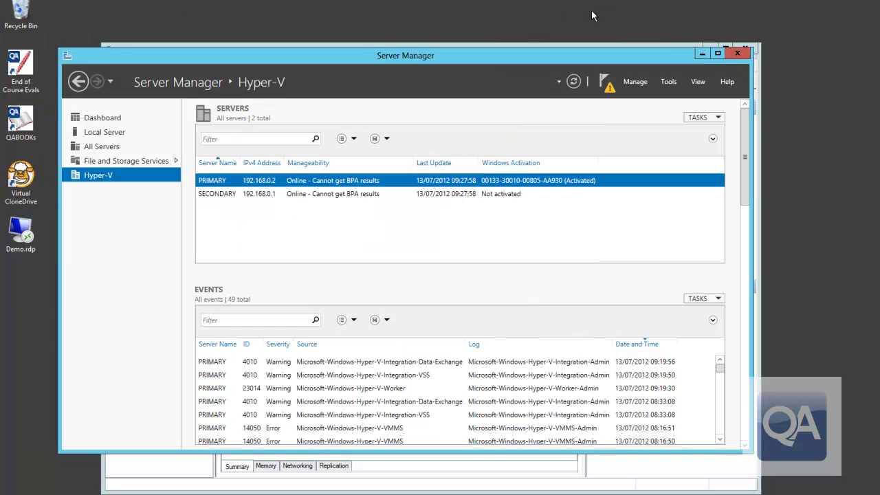
{"action": "left_click", "coordinate": [702, 54]}
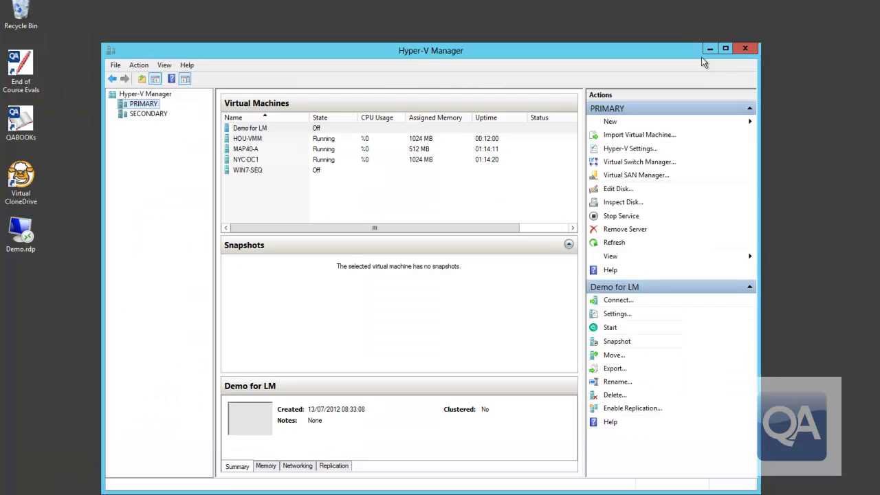
{"action": "left_click", "coordinate": [153, 115]}
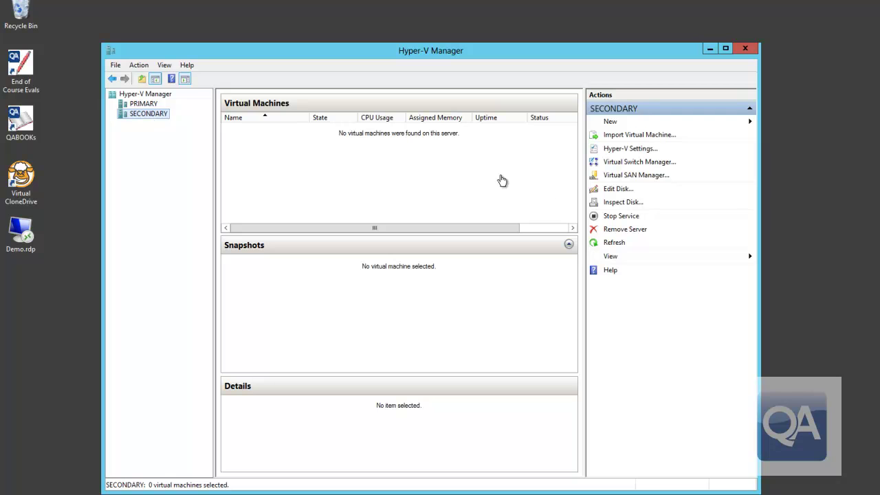
- Enable SECONDARY as a Replica server using Kerberos (HTTP) and remove its old authorized entry
{"action": "left_click", "coordinate": [625, 151]}
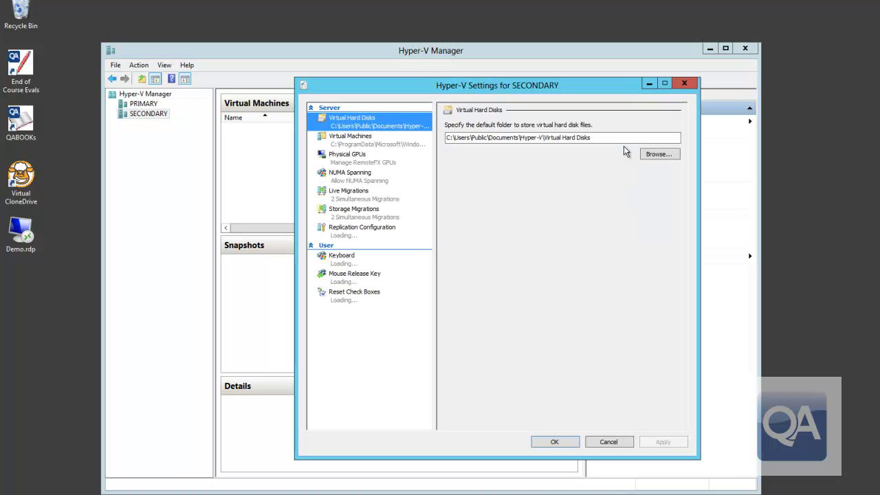
{"action": "left_click", "coordinate": [365, 234]}
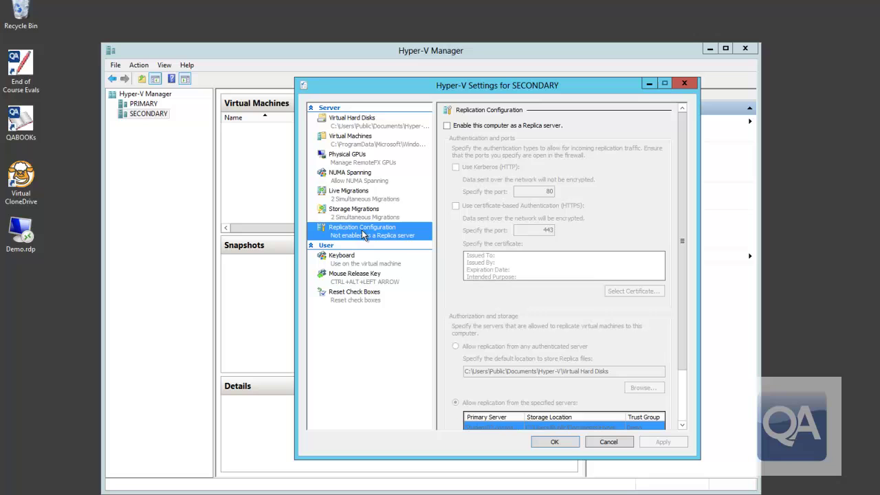
{"action": "left_click", "coordinate": [447, 126]}
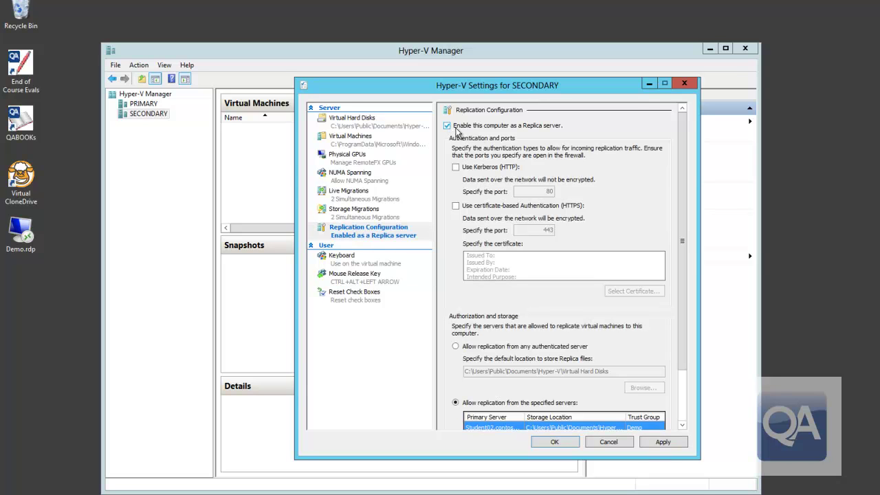
{"action": "left_click", "coordinate": [456, 167]}
{"action": "left_click", "coordinate": [683, 402]}
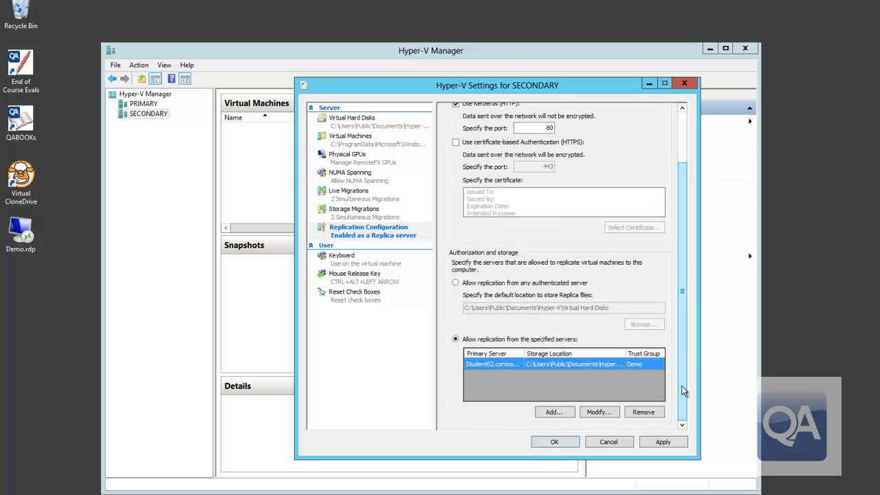
{"action": "left_click", "coordinate": [641, 415]}
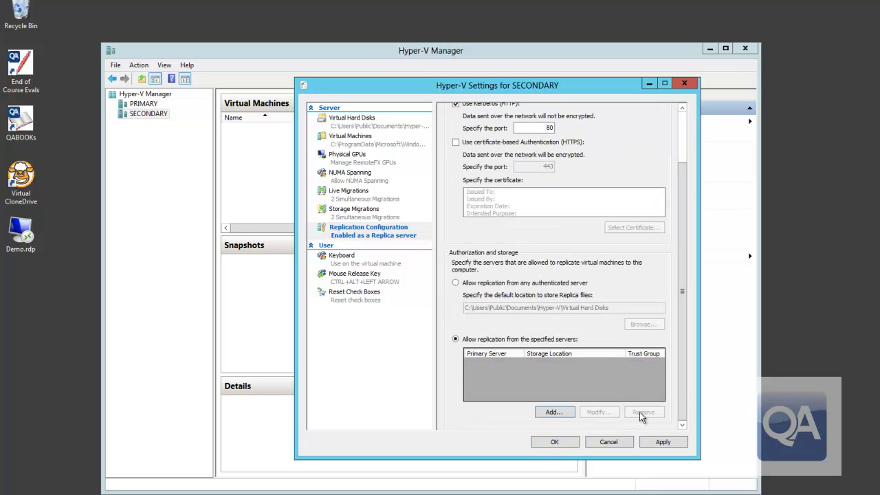
- Authorize Primary.contoso.com as a primary server with trust group ContosoReplicaGroup
{"action": "left_click", "coordinate": [555, 412]}
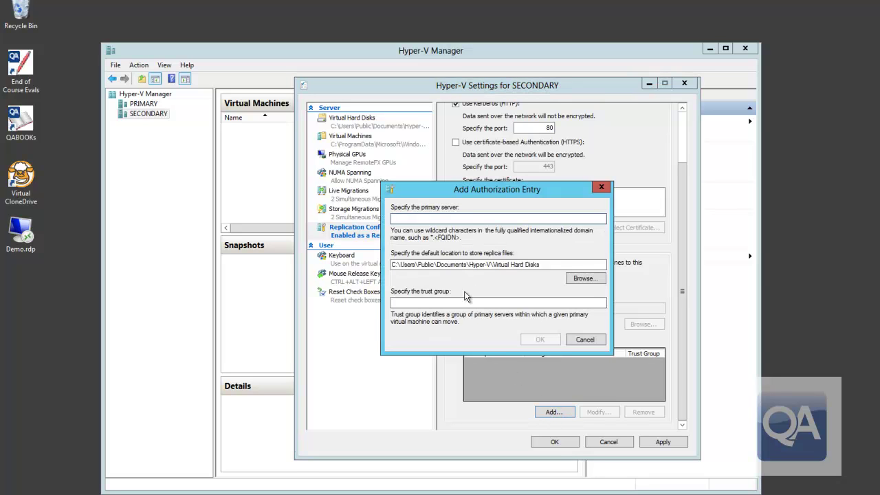
{"action": "type", "text": "Primary.contoso.com"}
{"action": "left_click", "coordinate": [436, 303]}
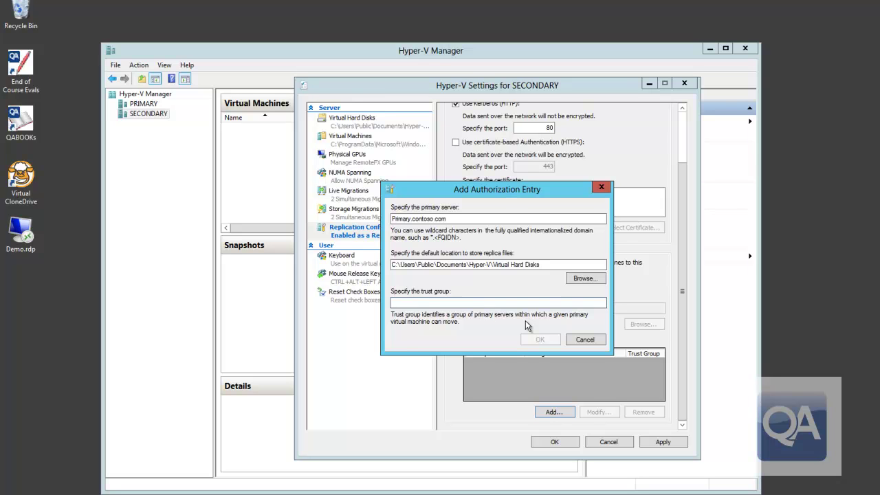
{"action": "type", "text": "Contoso"}
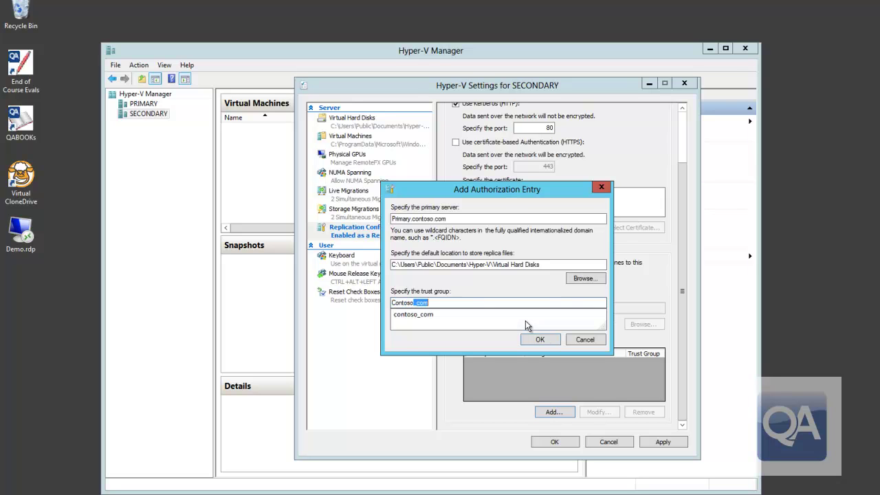
{"action": "type", "text": "Replica"}
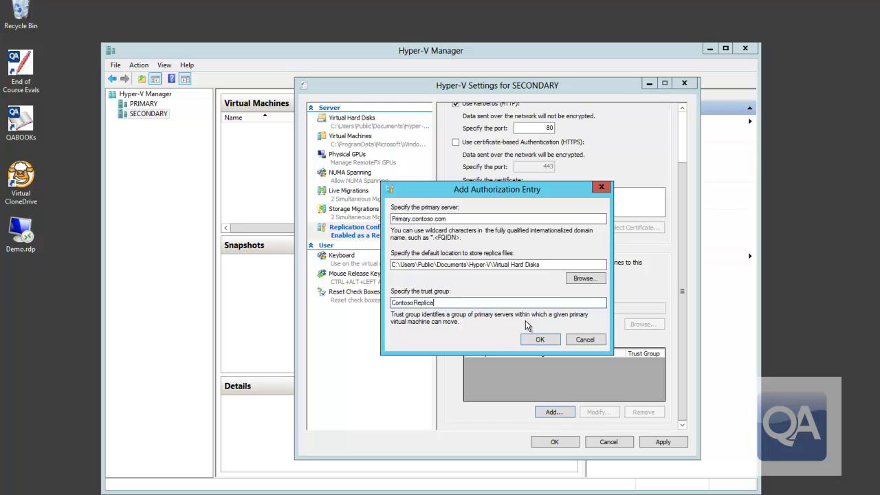
{"action": "type", "text": "Group"}
{"action": "left_click", "coordinate": [540, 340]}
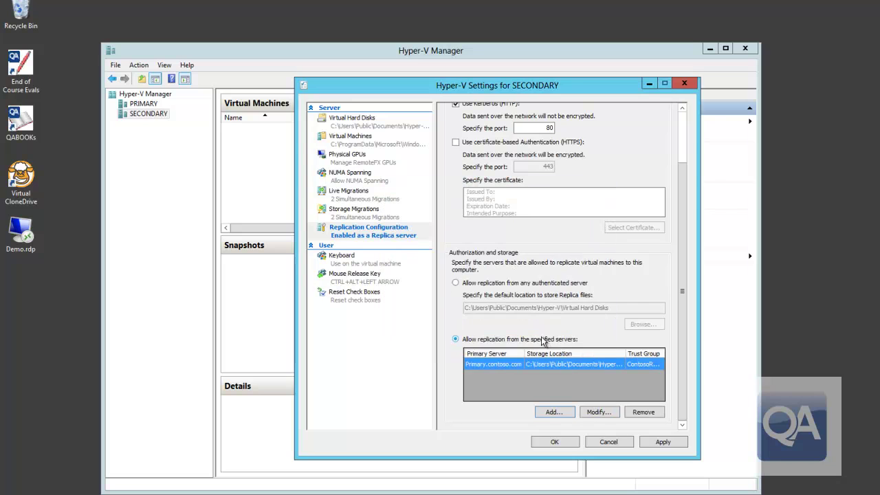
- Apply SECONDARY's replica settings, dismiss the port-80 firewall warning and close Hyper-V Settings
{"action": "left_click", "coordinate": [659, 443]}
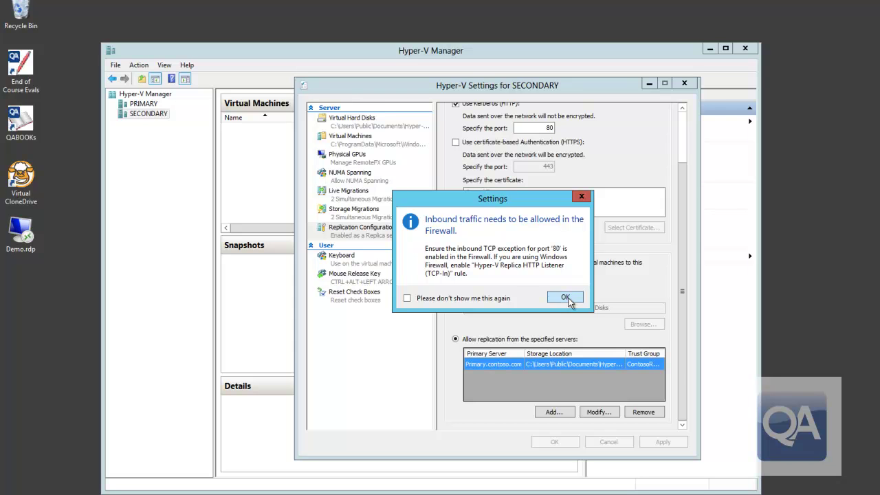
{"action": "left_click", "coordinate": [568, 298]}
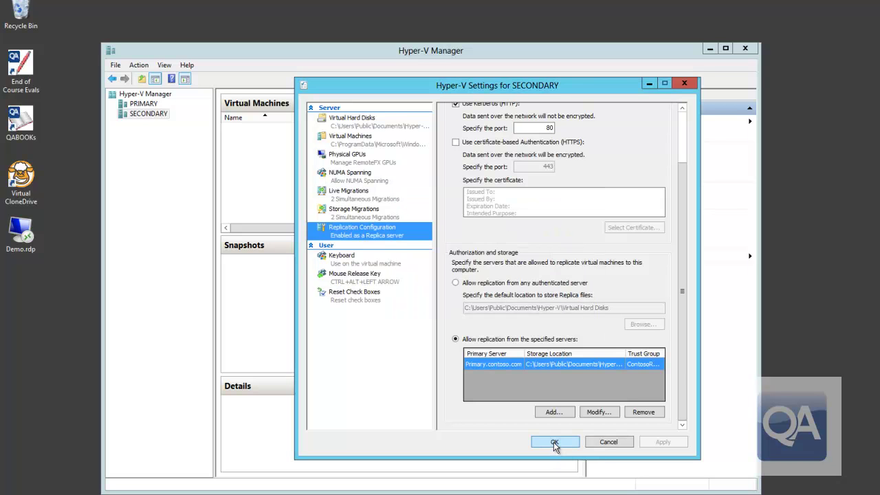
{"action": "left_click", "coordinate": [555, 442]}
{"action": "key", "text": "alt+Tab"}
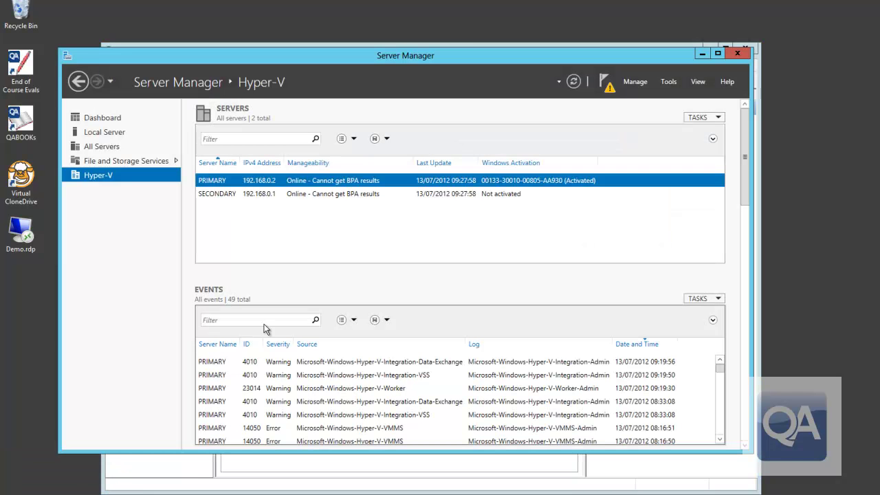
{"action": "left_click", "coordinate": [236, 193]}
{"action": "left_click", "coordinate": [669, 81]}
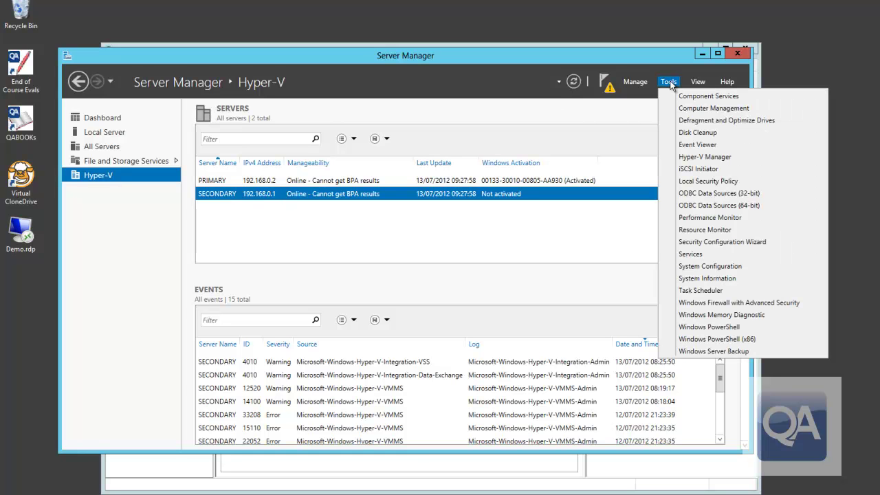
{"action": "left_click", "coordinate": [702, 306]}
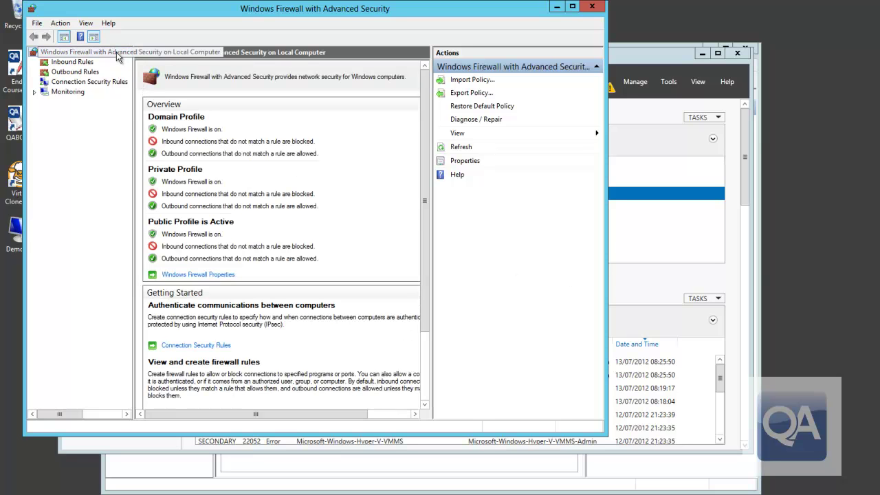
{"action": "left_click", "coordinate": [591, 7]}
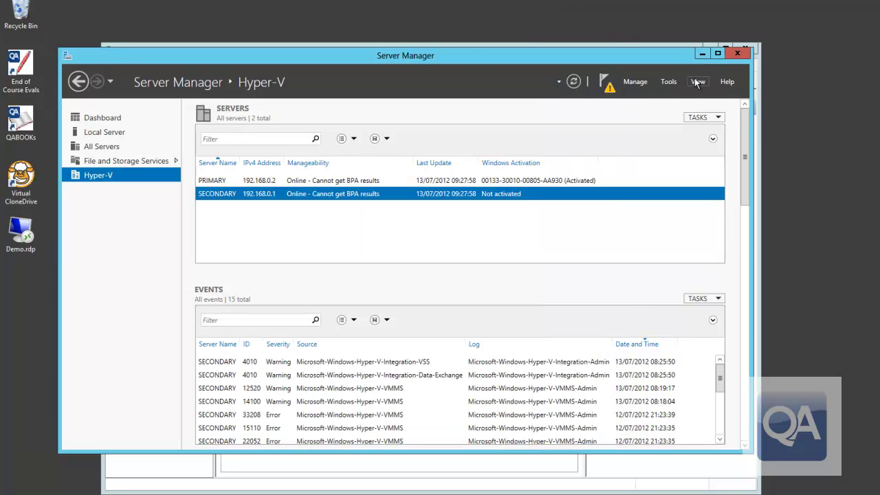
{"action": "left_click", "coordinate": [702, 54]}
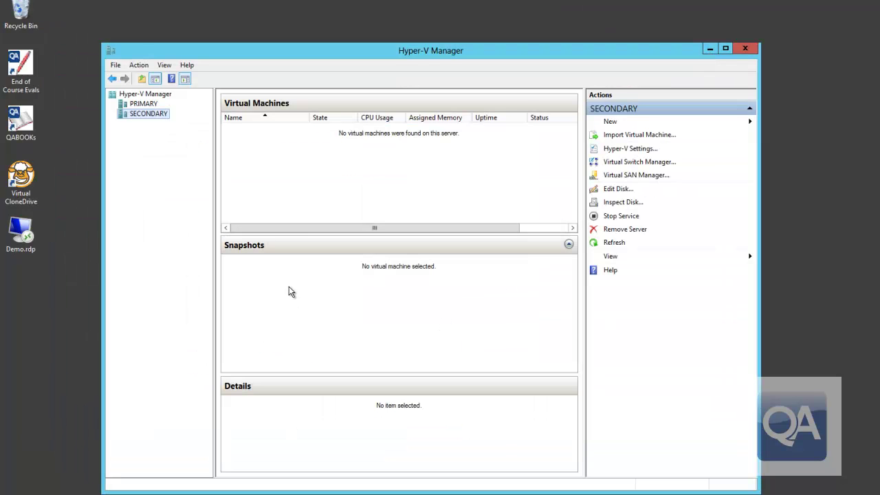
- Open the Enable Replication wizard for MAP40-A on PRIMARY
{"action": "left_click", "coordinate": [142, 105]}
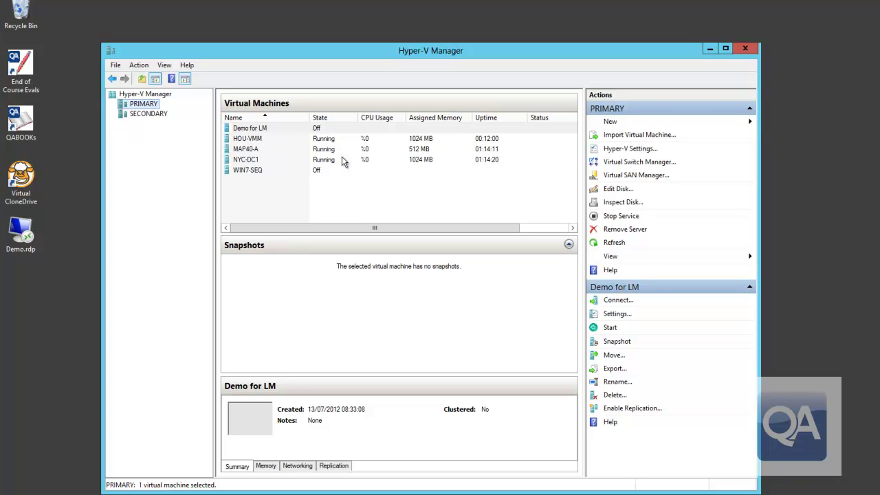
{"action": "left_click", "coordinate": [251, 149]}
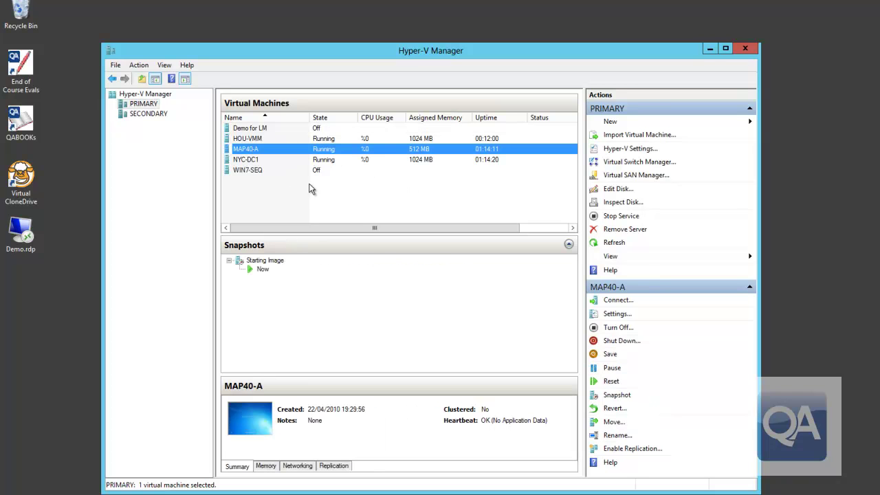
{"action": "right_click", "coordinate": [301, 149]}
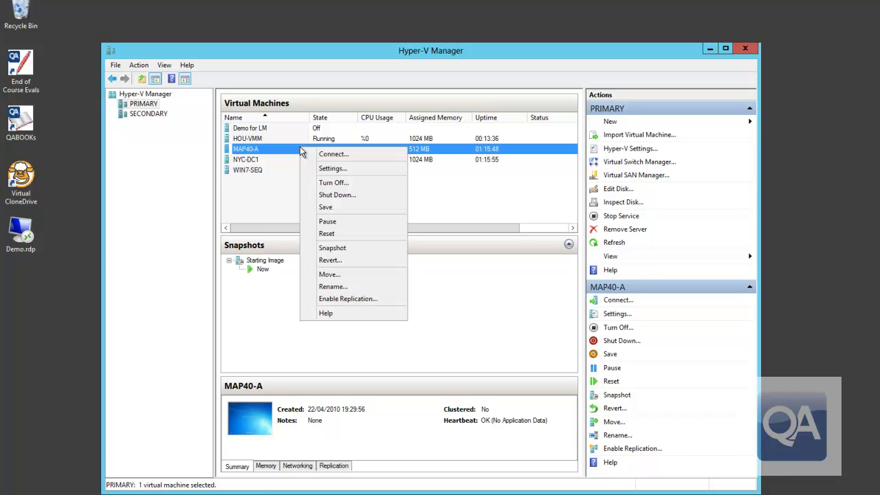
{"action": "left_click", "coordinate": [370, 301]}
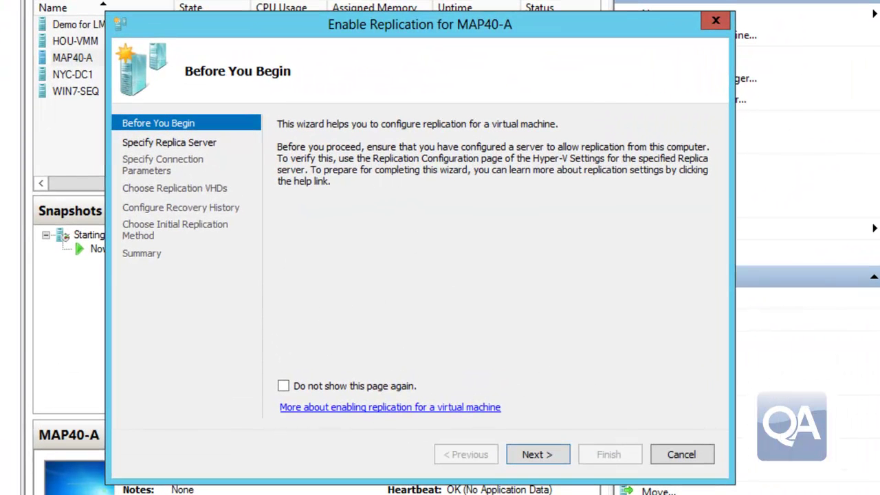
- Target Secondary as Replica server over Kerberos port 80 with compression, keeping both virtual disks selected
{"action": "left_click", "coordinate": [541, 457]}
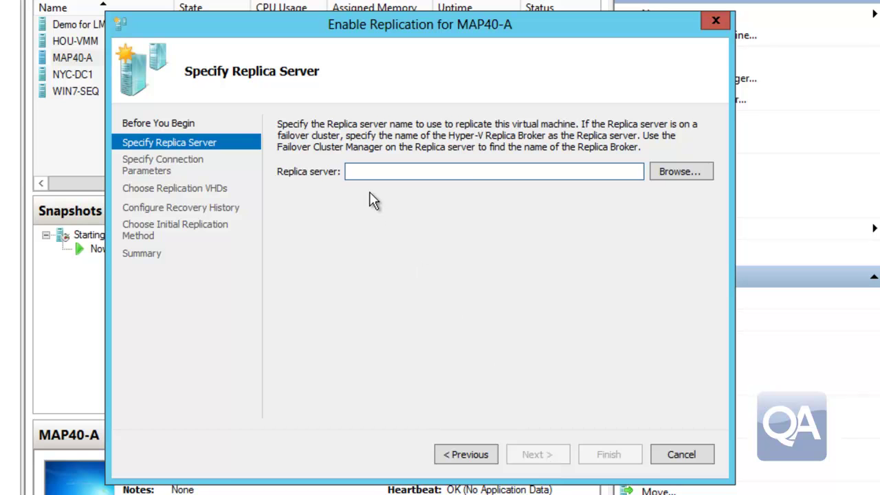
{"action": "type", "text": "Secondary"}
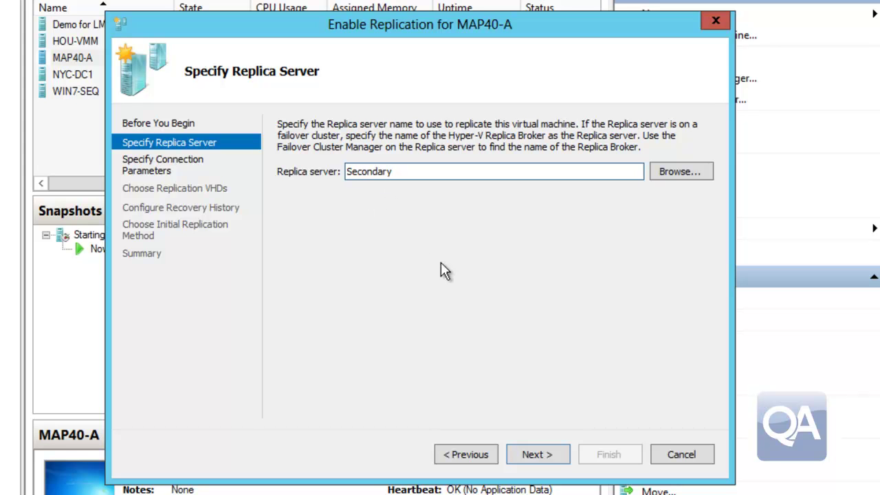
{"action": "left_click", "coordinate": [543, 462]}
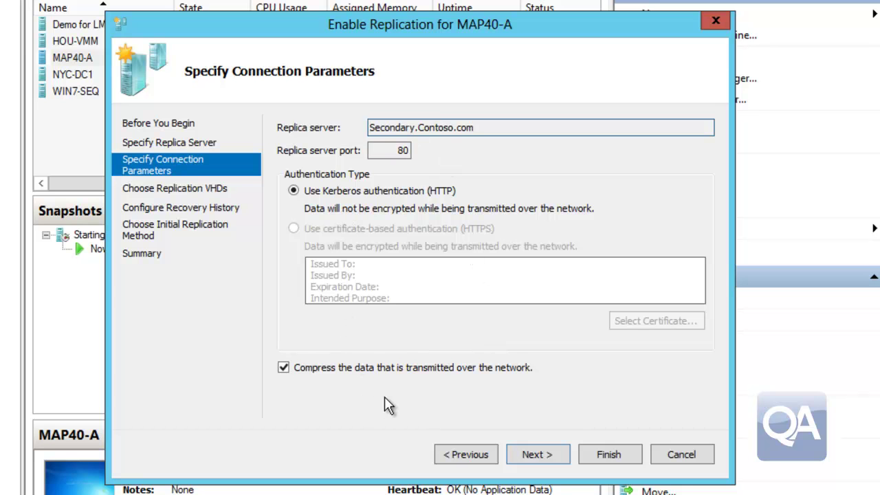
{"action": "left_click", "coordinate": [520, 454]}
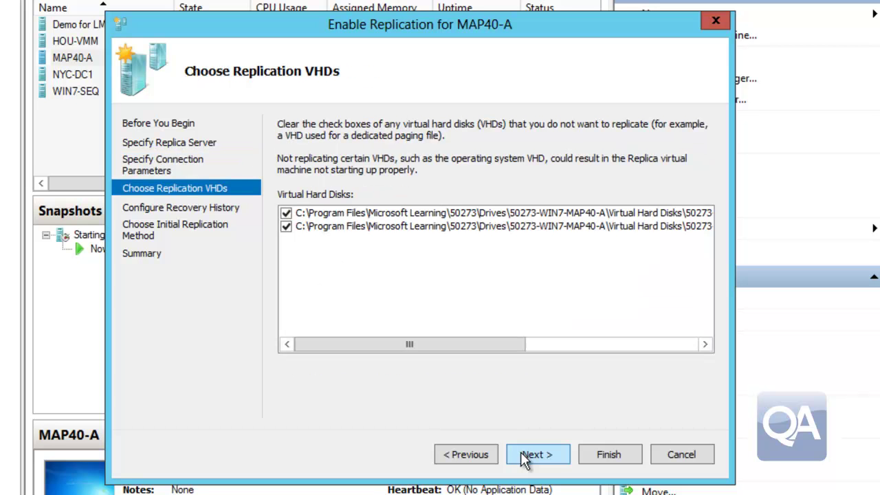
{"action": "left_click", "coordinate": [542, 346]}
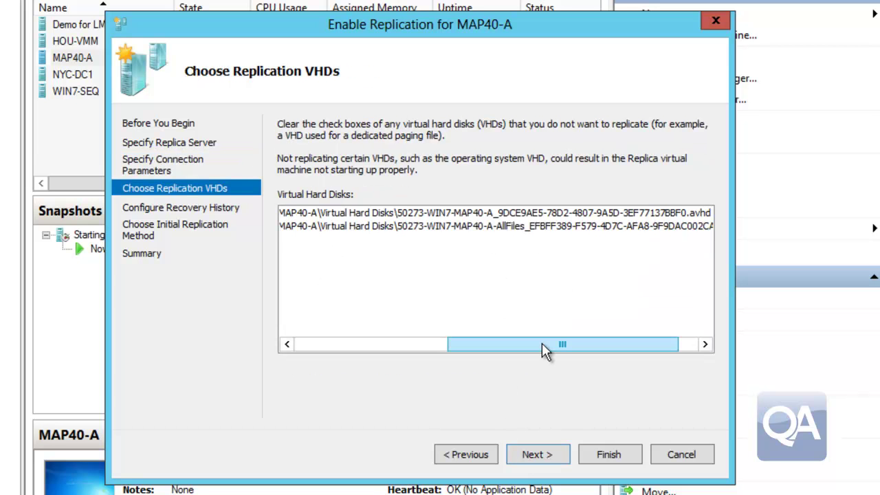
{"action": "left_click_drag", "start_coordinate": [542, 348], "coordinate": [357, 343]}
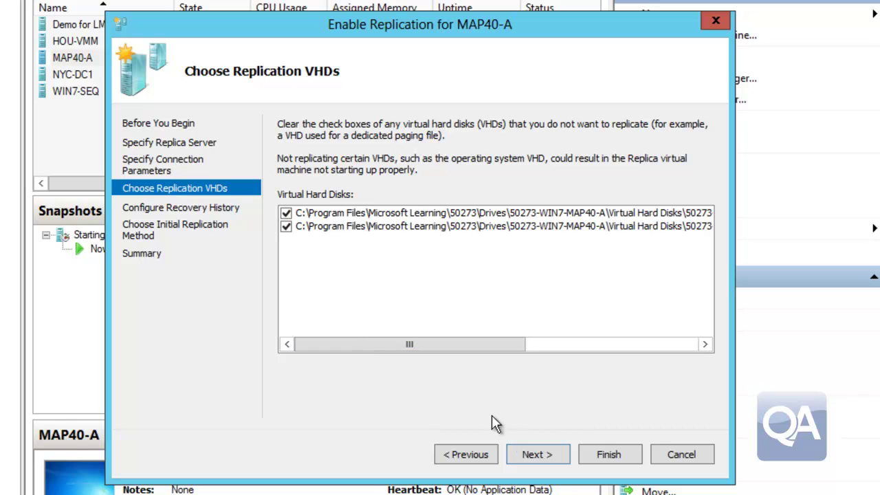
- Replicate both virtual disks and keep 4 additional hourly recovery points on the replica
{"action": "left_click", "coordinate": [544, 457]}
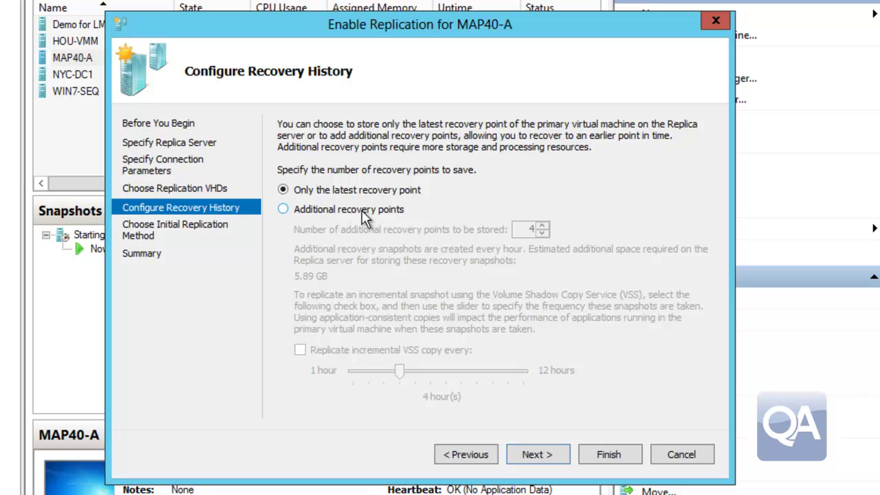
{"action": "left_click", "coordinate": [360, 216]}
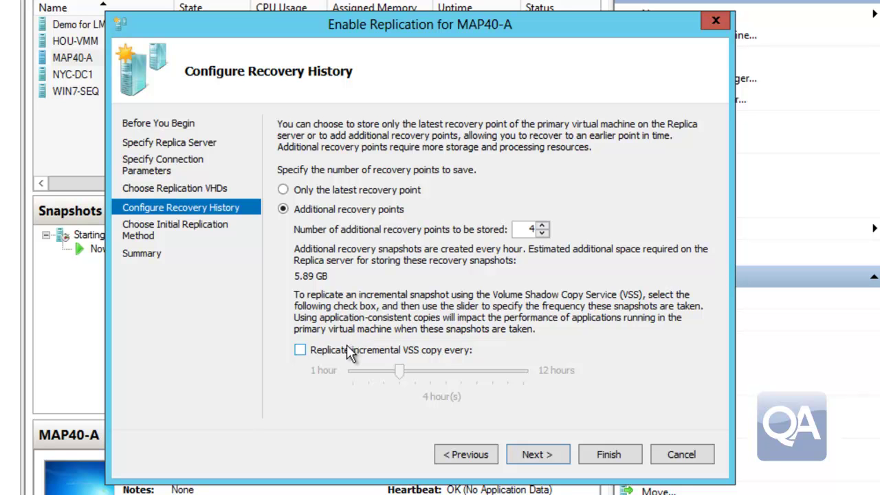
{"action": "left_click", "coordinate": [537, 455]}
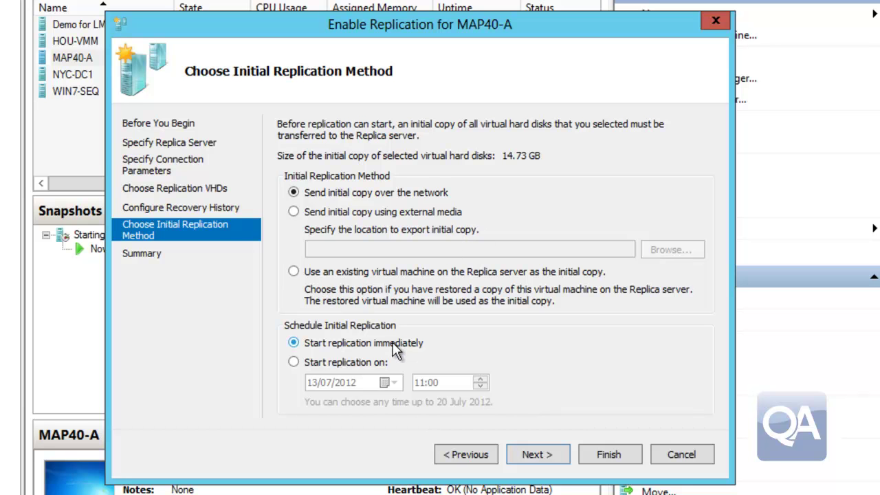
- Send the initial copy over the network immediately, enable replication, and view SECONDARY's machines
{"action": "left_click", "coordinate": [539, 456]}
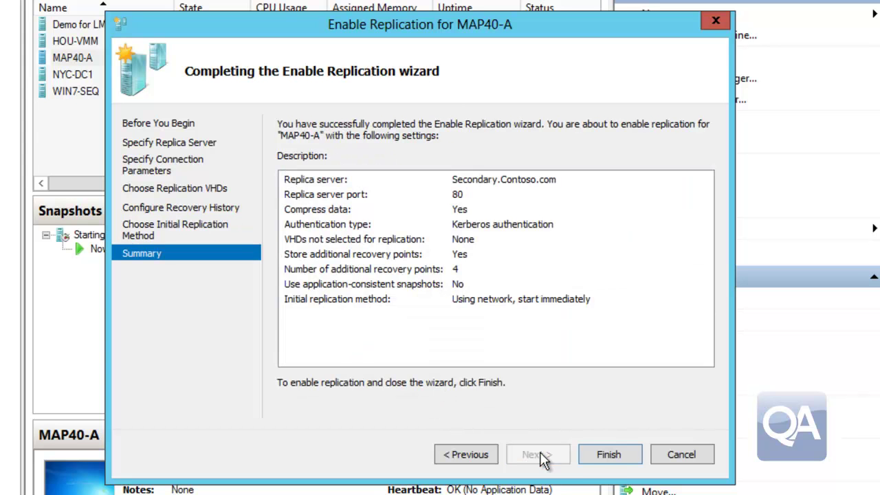
{"action": "left_click", "coordinate": [607, 457]}
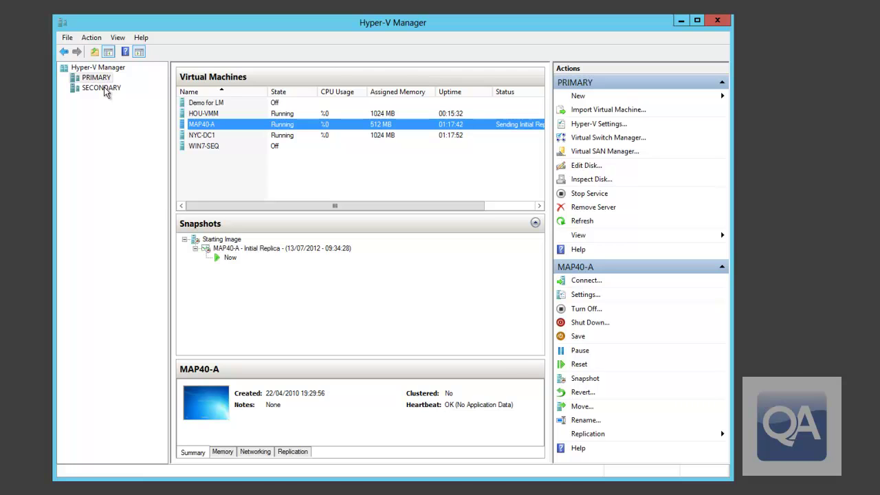
{"action": "left_click", "coordinate": [103, 88]}
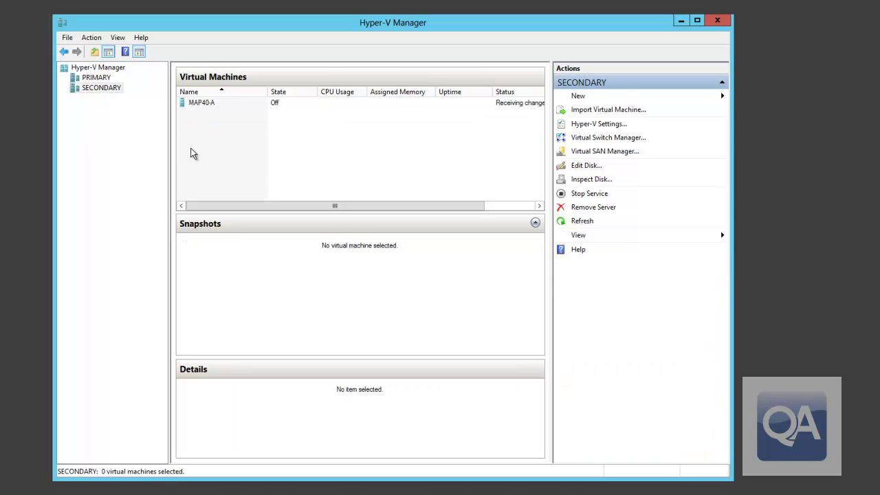
- Return to PRIMARY's virtual machine list, with MAP40-A running, and widen the list pane
{"action": "left_click", "coordinate": [495, 206]}
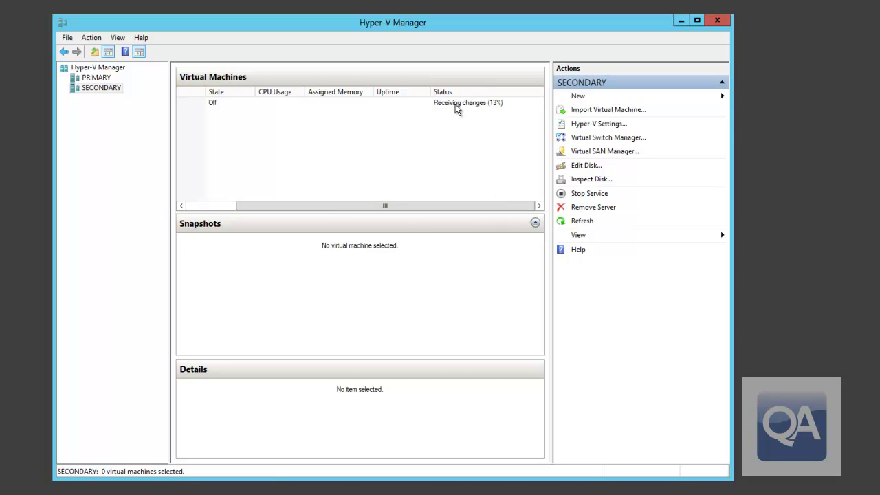
{"action": "left_click", "coordinate": [203, 210]}
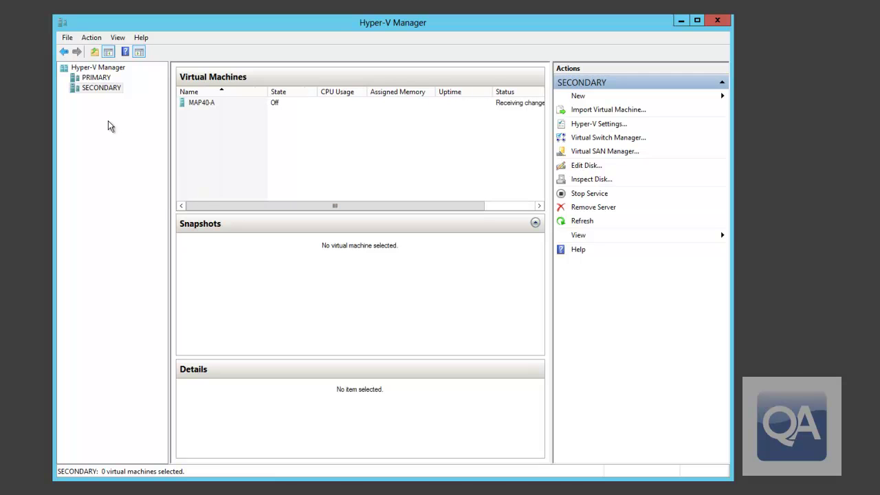
{"action": "left_click", "coordinate": [94, 77]}
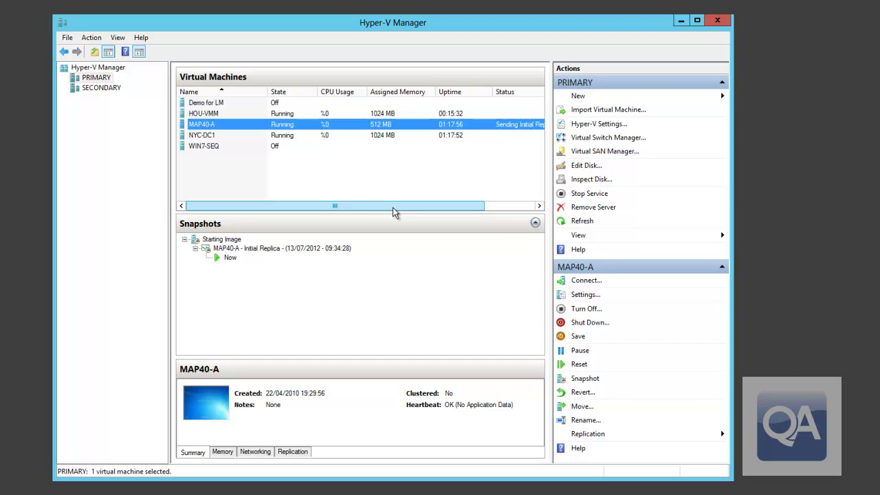
{"action": "left_click_drag", "start_coordinate": [552, 159], "coordinate": [599, 159]}
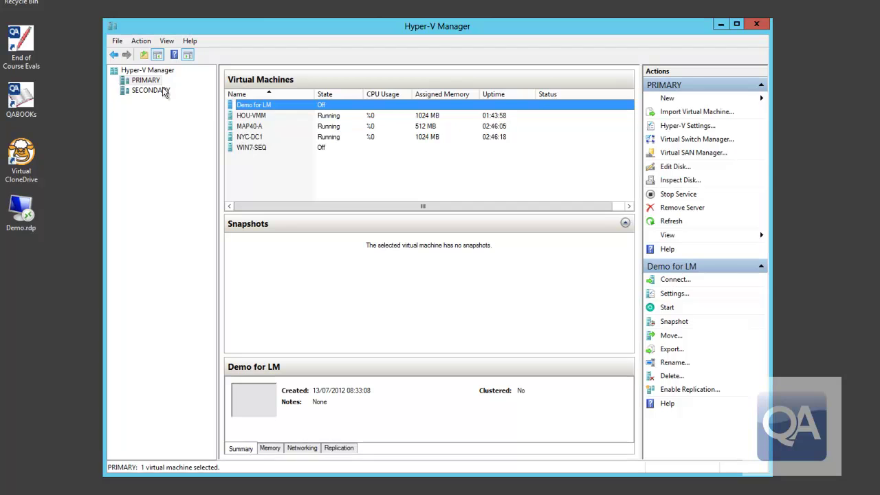
- Check the MAP40-A replica on SECONDARY, then show MAP40-A's Replication details on PRIMARY
{"action": "left_click", "coordinate": [164, 91]}
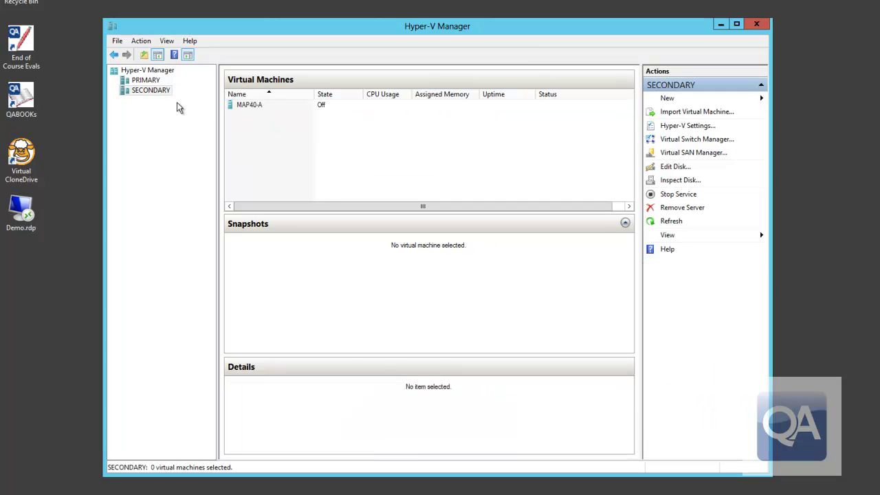
{"action": "left_click", "coordinate": [251, 105]}
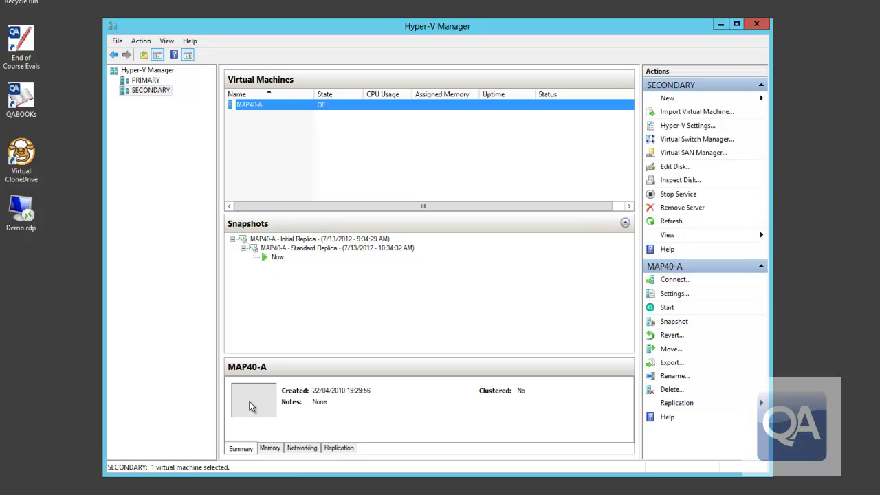
{"action": "left_click", "coordinate": [146, 80]}
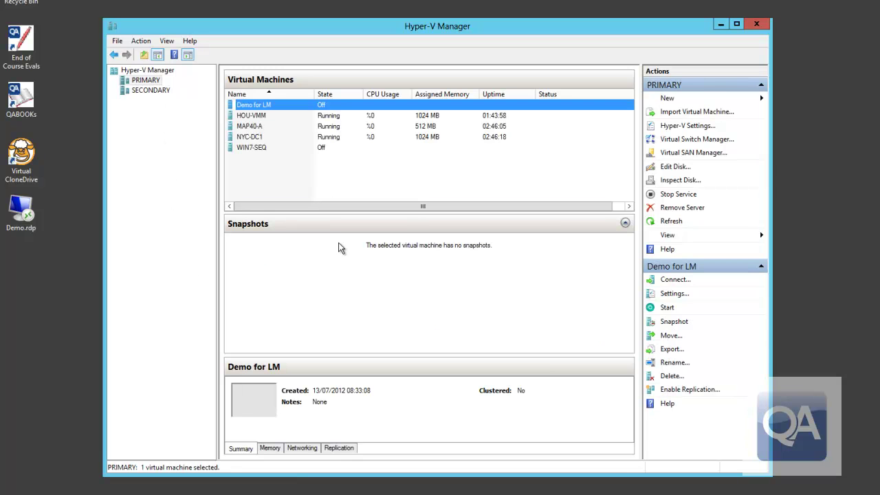
{"action": "left_click", "coordinate": [251, 128]}
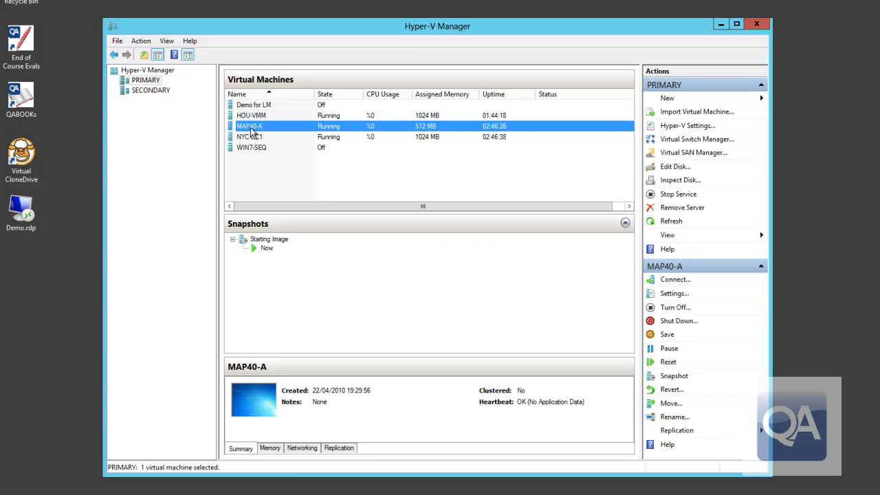
{"action": "left_click", "coordinate": [349, 448]}
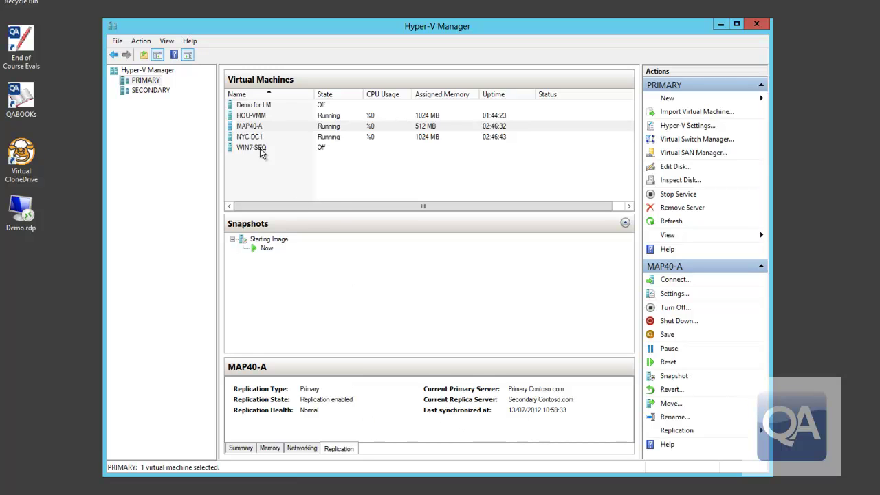
- Connect to the MAP40-A console and log on with the account password
{"action": "right_click", "coordinate": [260, 131]}
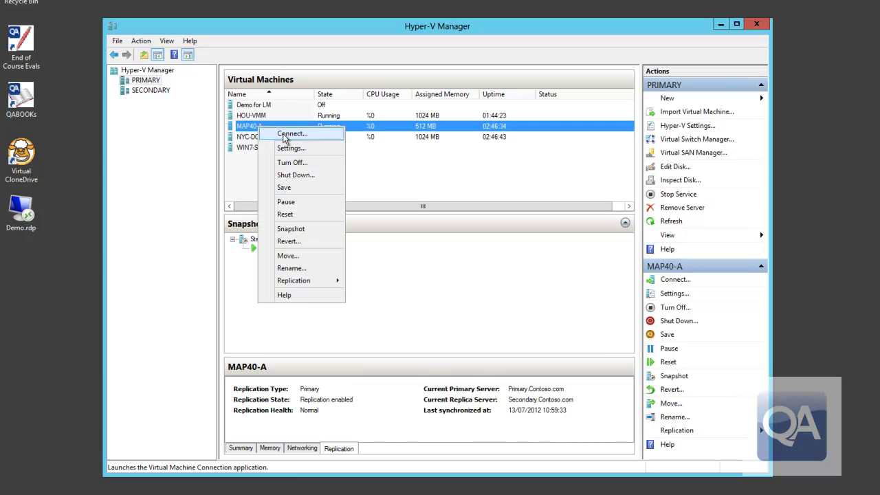
{"action": "left_click", "coordinate": [285, 136]}
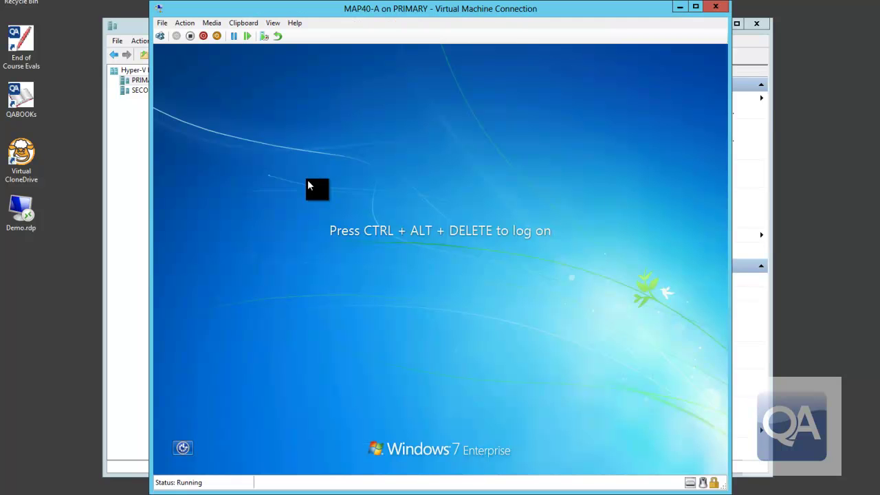
{"action": "key", "text": "ctrl+alt+End"}
{"action": "type", "text": "Pa$$w0rd"}
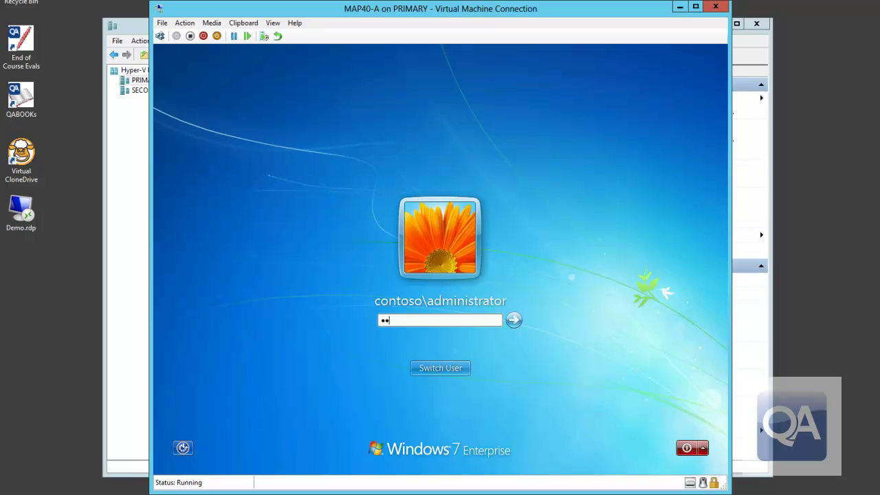
{"action": "key", "text": "Return"}
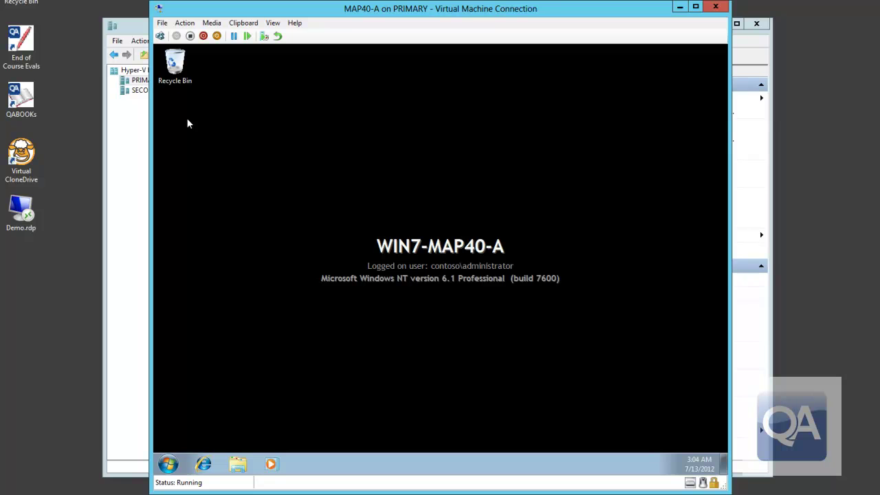
- Postpone the pending restart and create a New folder on MAP40-A's desktop
{"action": "right_click", "coordinate": [196, 176]}
{"action": "left_click", "coordinate": [483, 265]}
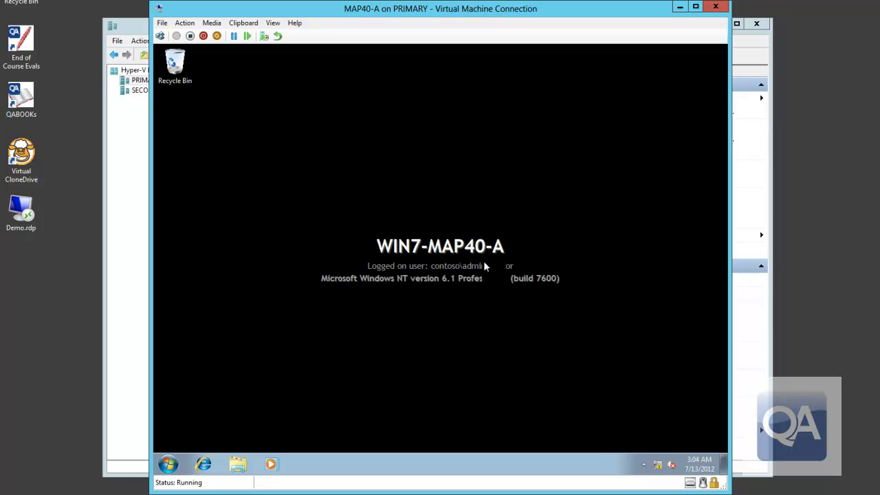
{"action": "right_click", "coordinate": [182, 120]}
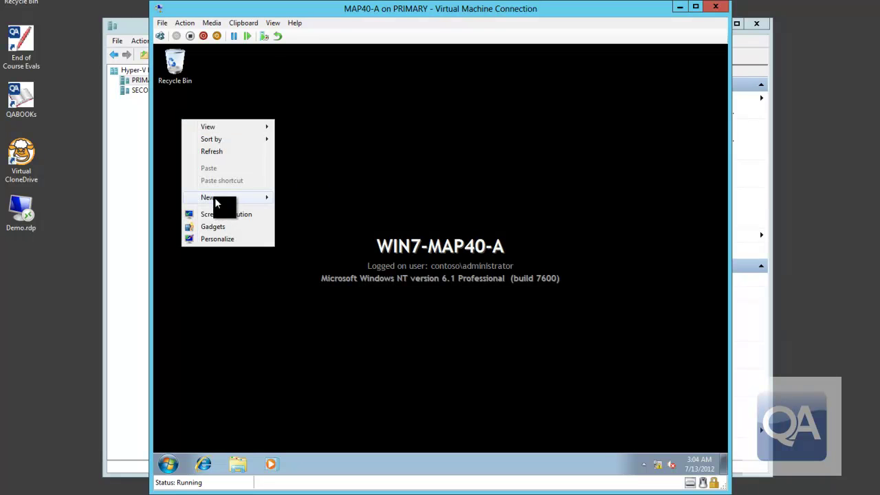
{"action": "mouse_move", "coordinate": [215, 197]}
{"action": "left_click", "coordinate": [297, 200]}
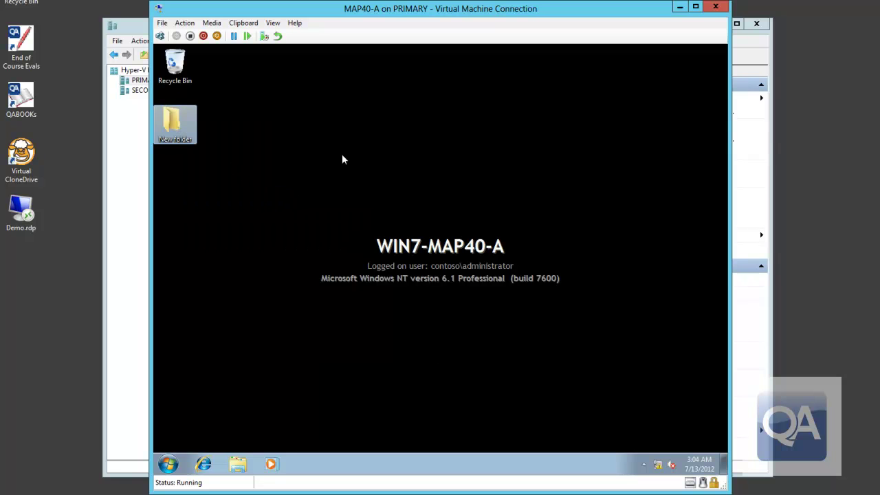
- Restart MAP40-A from its Start menu and close the console window
{"action": "left_click", "coordinate": [170, 464]}
{"action": "left_click", "coordinate": [352, 435]}
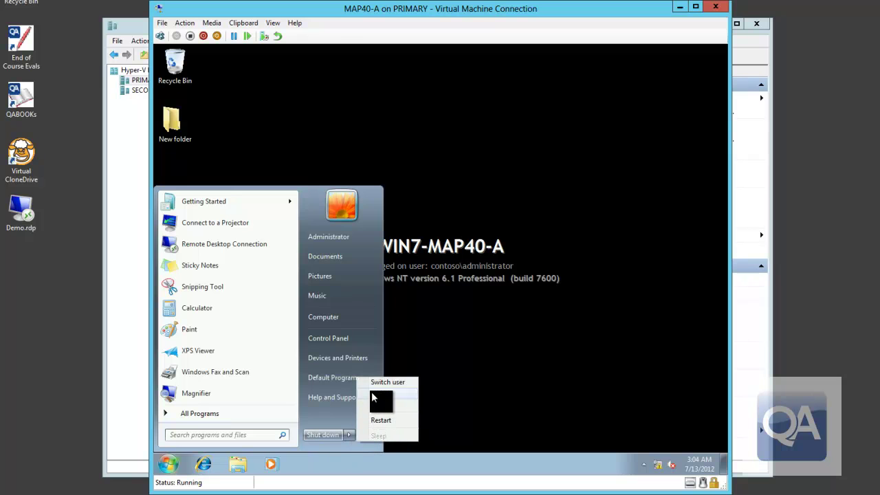
{"action": "left_click", "coordinate": [371, 421]}
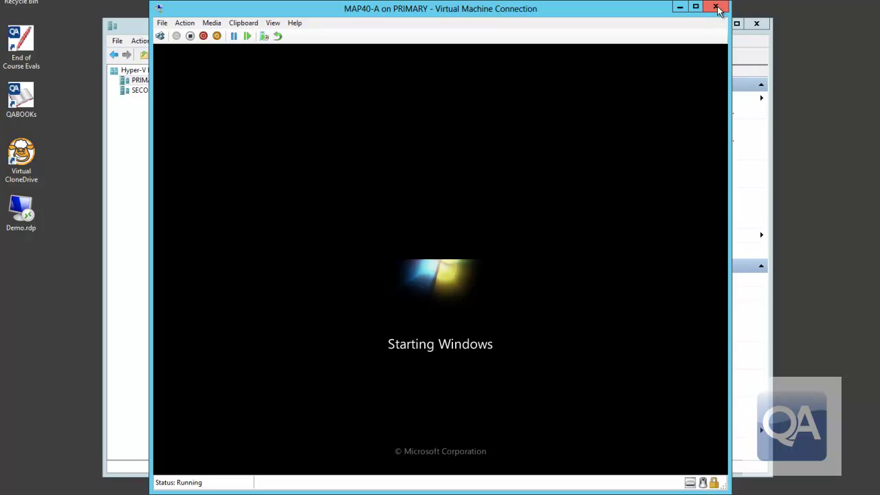
{"action": "left_click", "coordinate": [717, 8]}
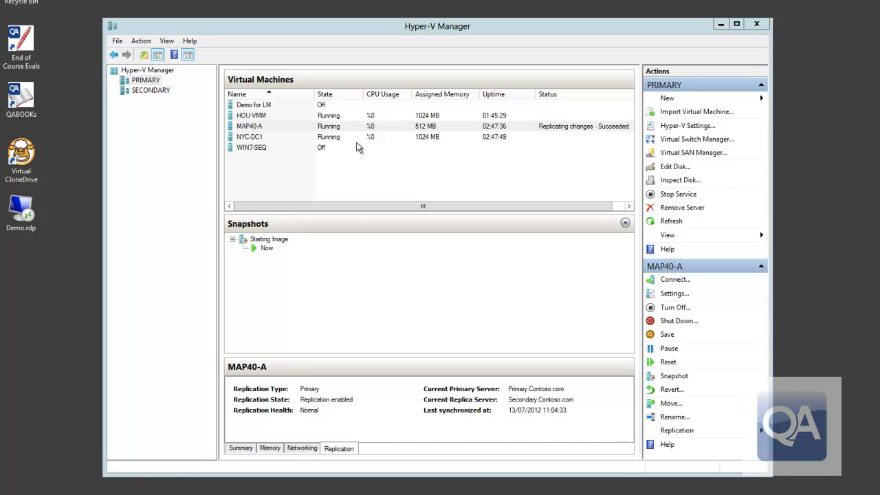
{"action": "right_click", "coordinate": [273, 132]}
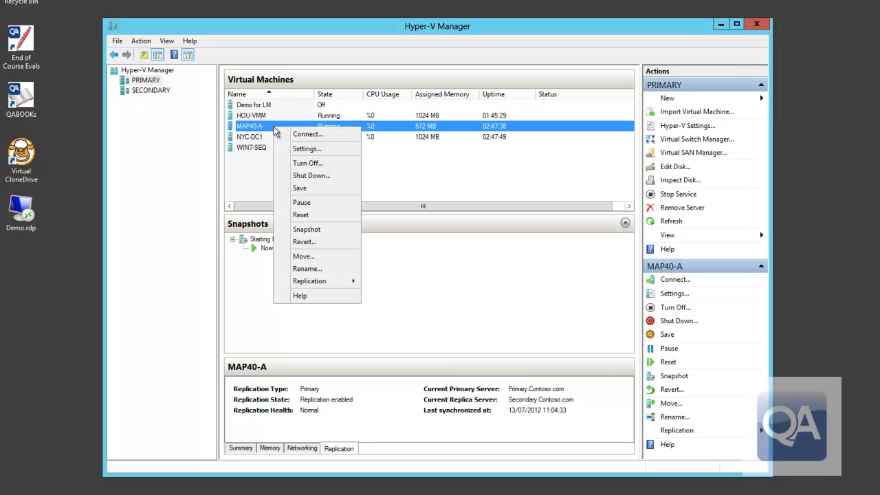
{"action": "mouse_move", "coordinate": [326, 284]}
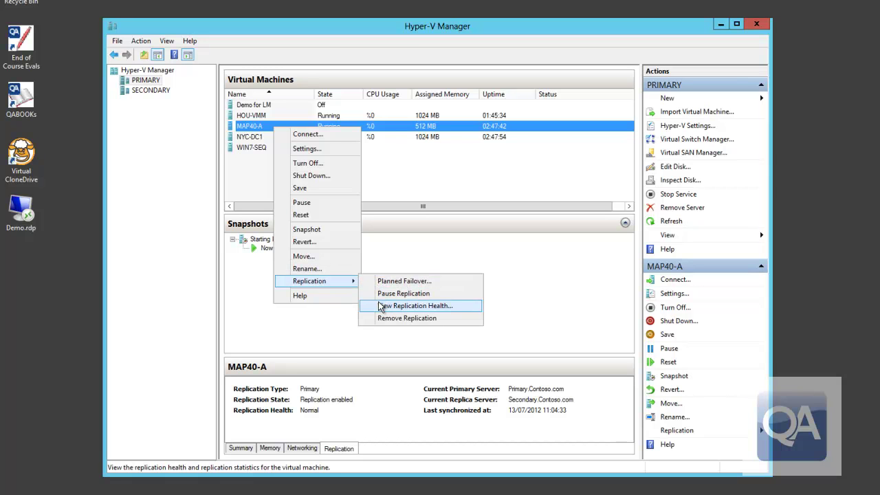
{"action": "left_click", "coordinate": [406, 306]}
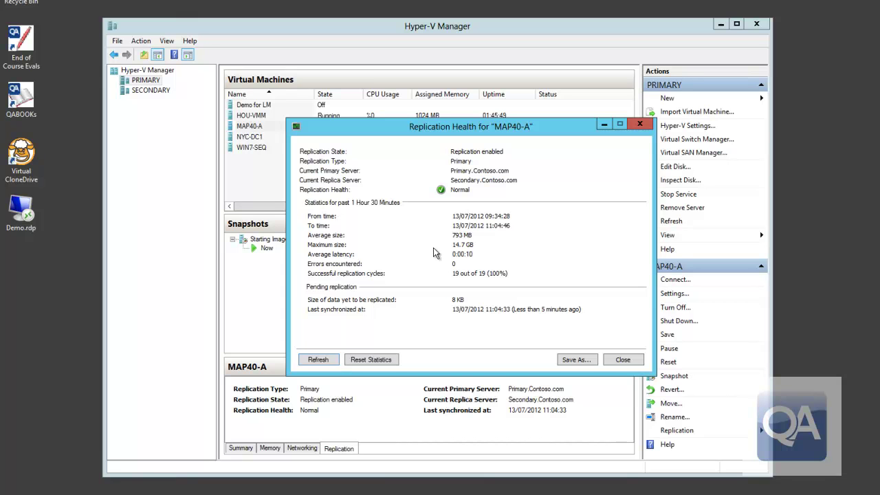
{"action": "left_click", "coordinate": [623, 360]}
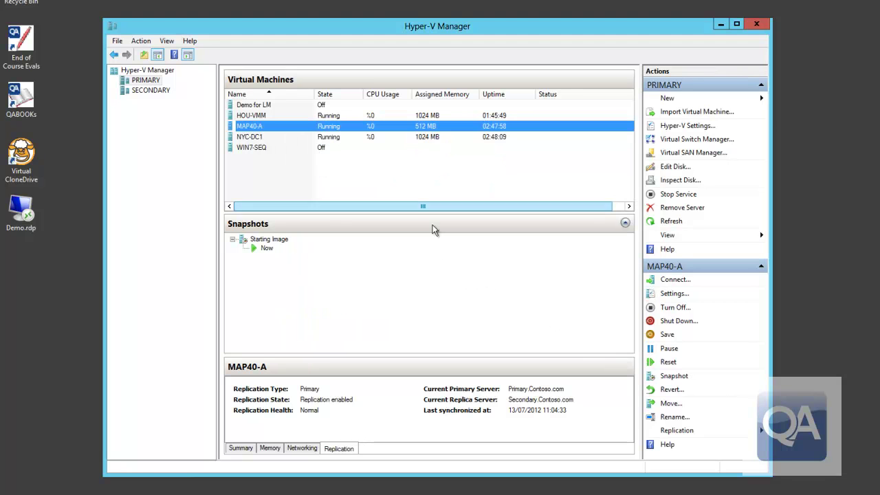
{"action": "right_click", "coordinate": [303, 128]}
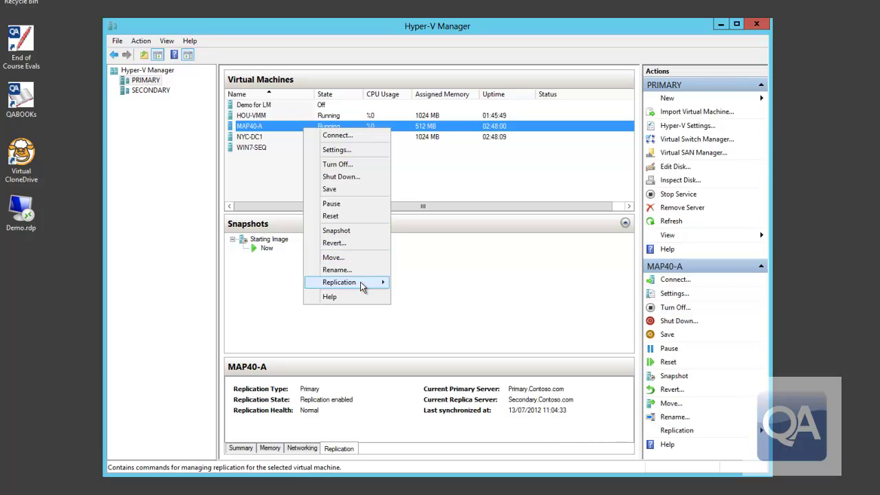
{"action": "mouse_move", "coordinate": [361, 282]}
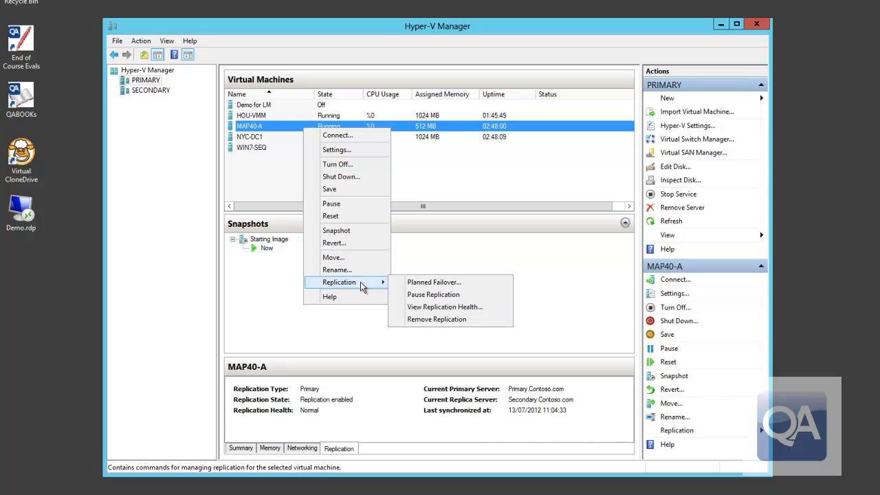
{"action": "left_click", "coordinate": [432, 282]}
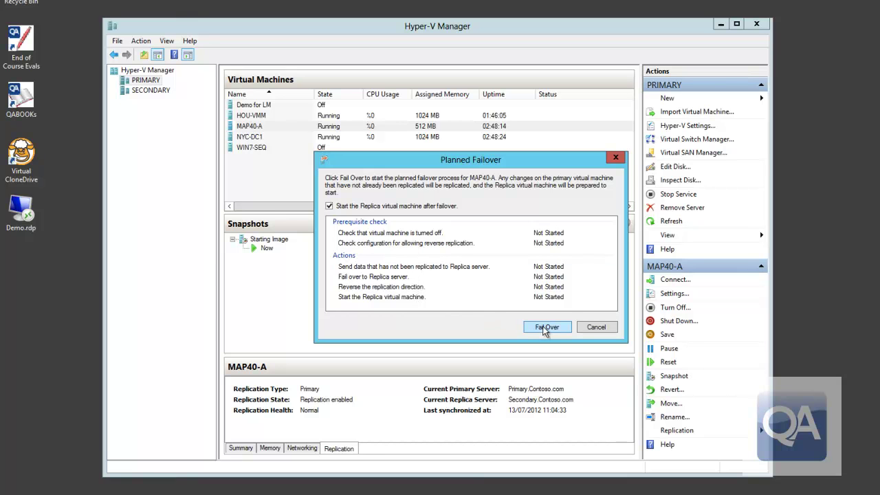
{"action": "left_click", "coordinate": [546, 328]}
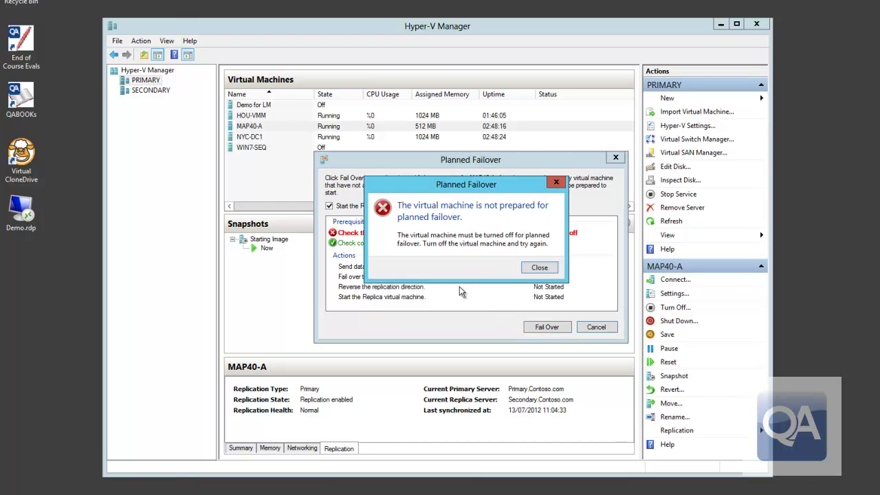
{"action": "left_click", "coordinate": [538, 268]}
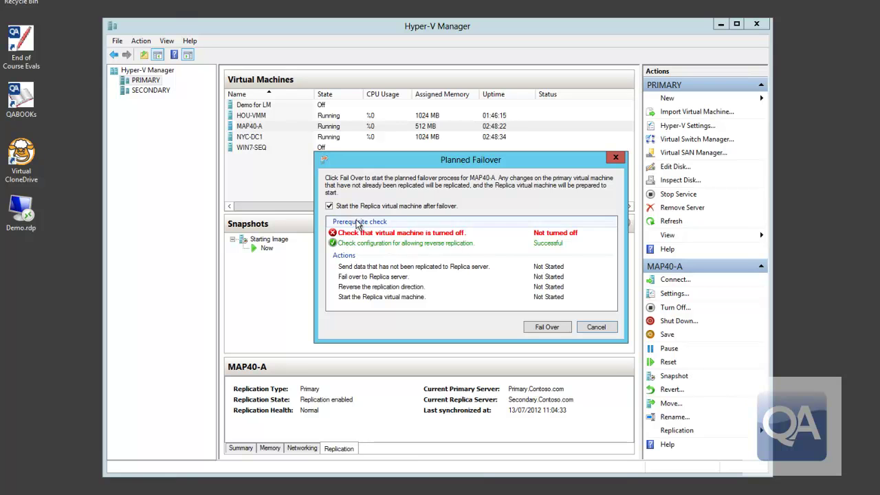
{"action": "left_click", "coordinate": [597, 328]}
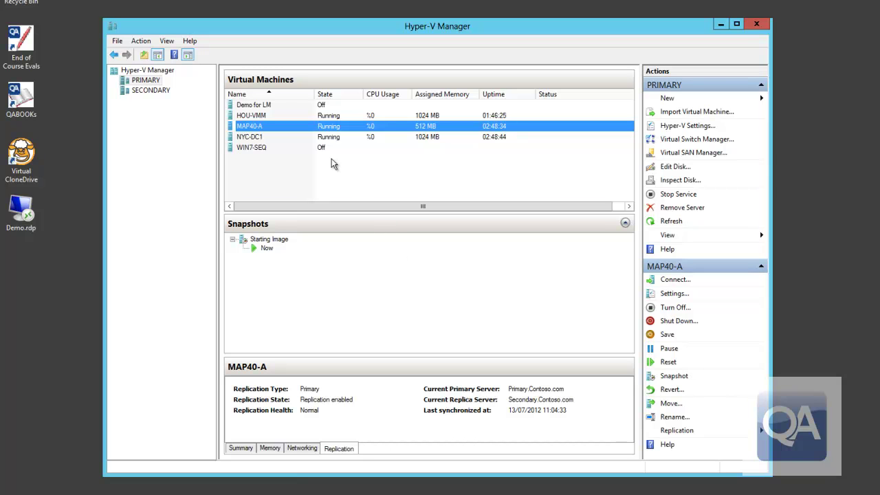
{"action": "right_click", "coordinate": [303, 132]}
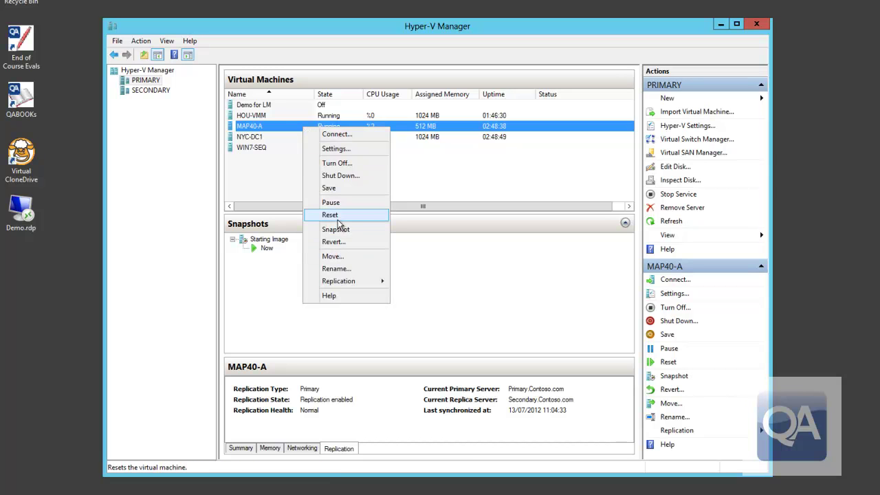
- Shut down MAP40-A's guest operating system on PRIMARY
{"action": "left_click", "coordinate": [337, 177]}
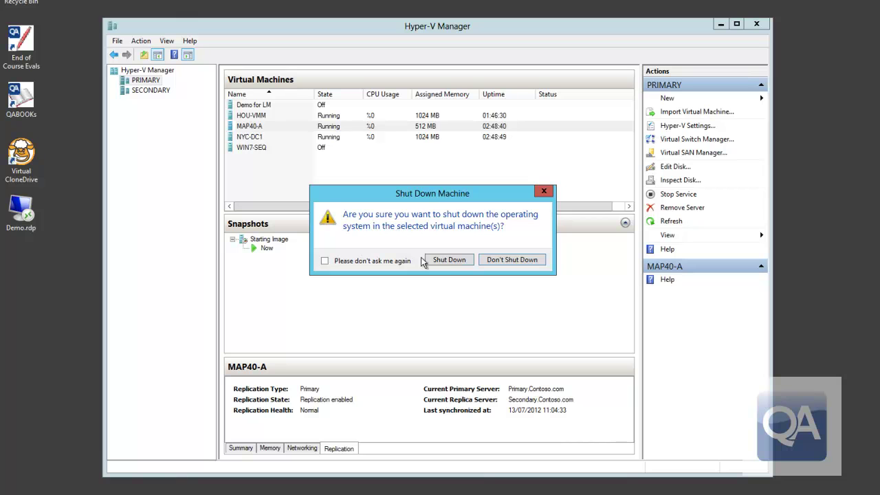
{"action": "left_click", "coordinate": [449, 260]}
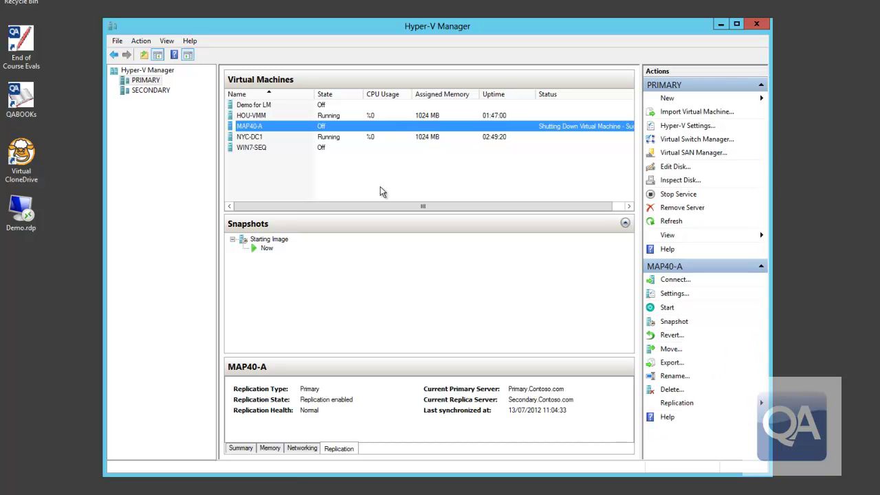
- Fail MAP40-A over to SECONDARY with a planned failover, starting the replica afterwards
{"action": "right_click", "coordinate": [290, 130]}
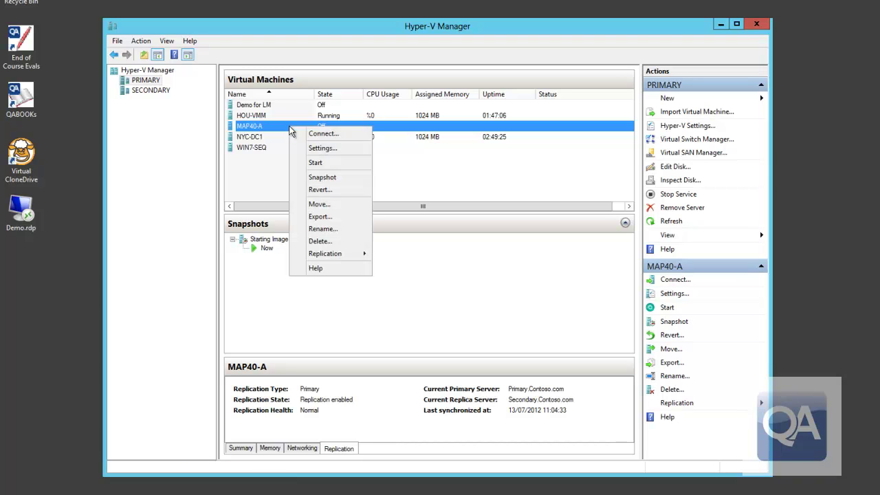
{"action": "mouse_move", "coordinate": [340, 259]}
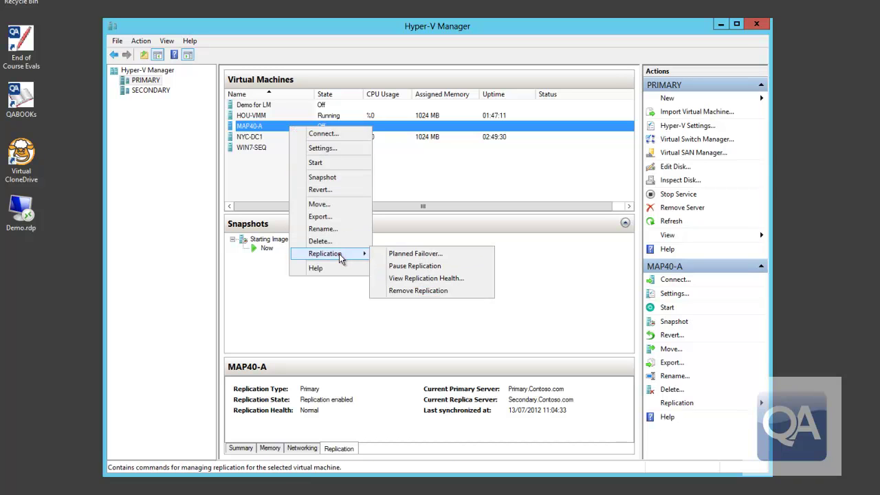
{"action": "left_click", "coordinate": [386, 254]}
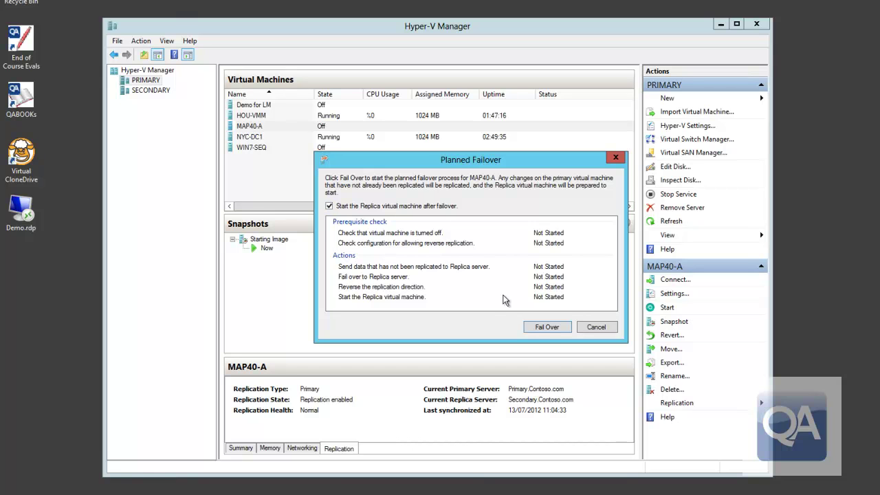
{"action": "left_click", "coordinate": [540, 331]}
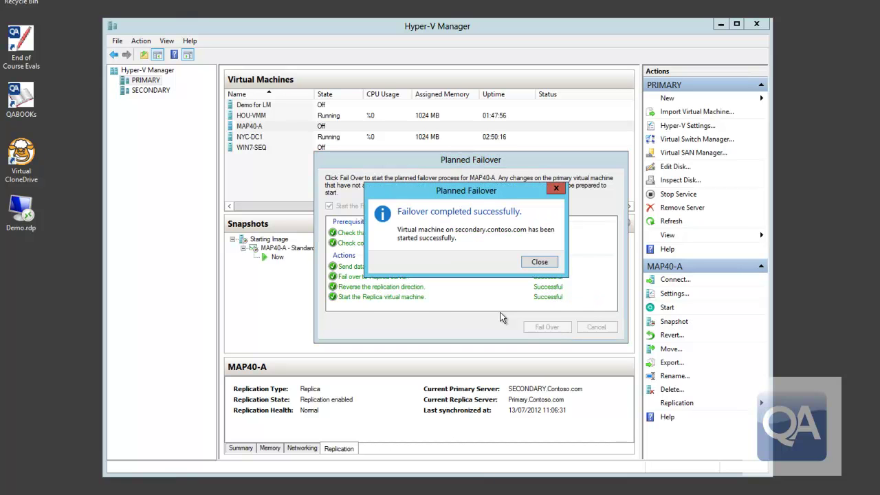
- Dismiss the failover message and show MAP40-A's replication details on SECONDARY
{"action": "left_click", "coordinate": [537, 265]}
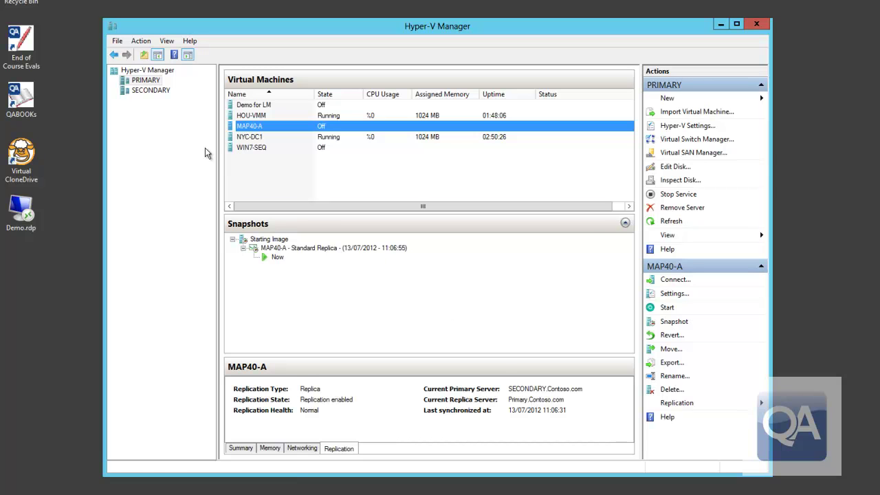
{"action": "left_click", "coordinate": [162, 91]}
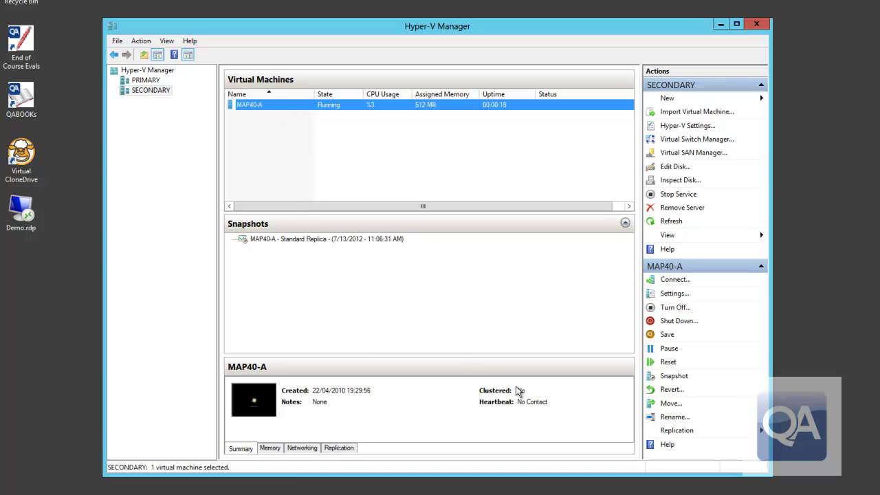
{"action": "left_click", "coordinate": [344, 450]}
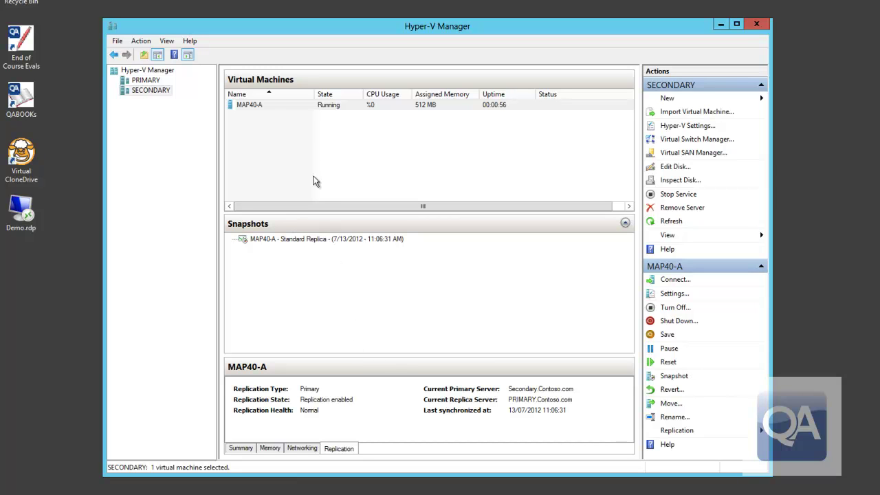
- Connect to MAP40-A on SECONDARY and log on with the account password
{"action": "left_click", "coordinate": [284, 109]}
{"action": "right_click", "coordinate": [282, 107]}
{"action": "left_click", "coordinate": [293, 112]}
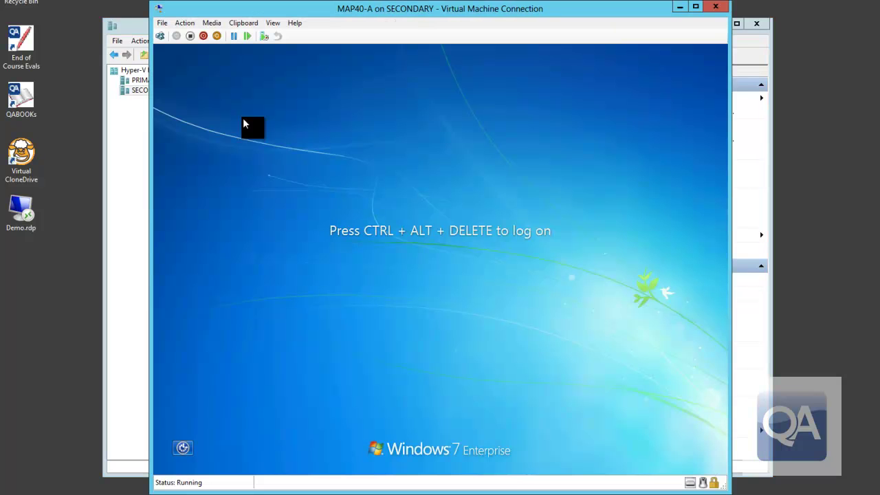
{"action": "left_click", "coordinate": [160, 36]}
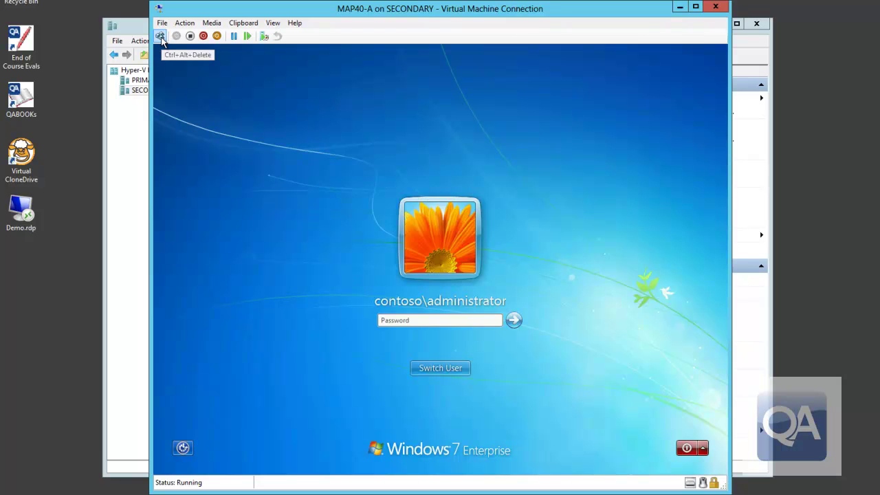
{"action": "type", "text": "Pa$$w0rd"}
{"action": "key", "text": "Return"}
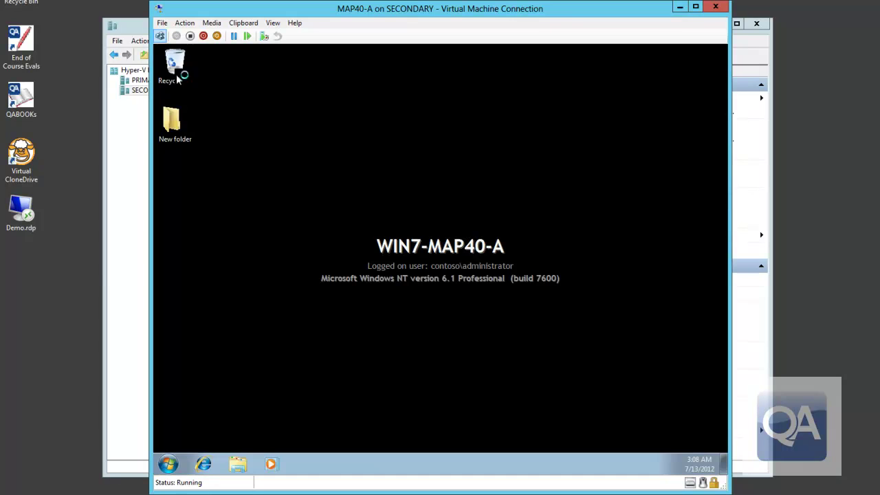
- Create a desktop folder named 'Unplanned Failover' and close the console
{"action": "right_click", "coordinate": [176, 173]}
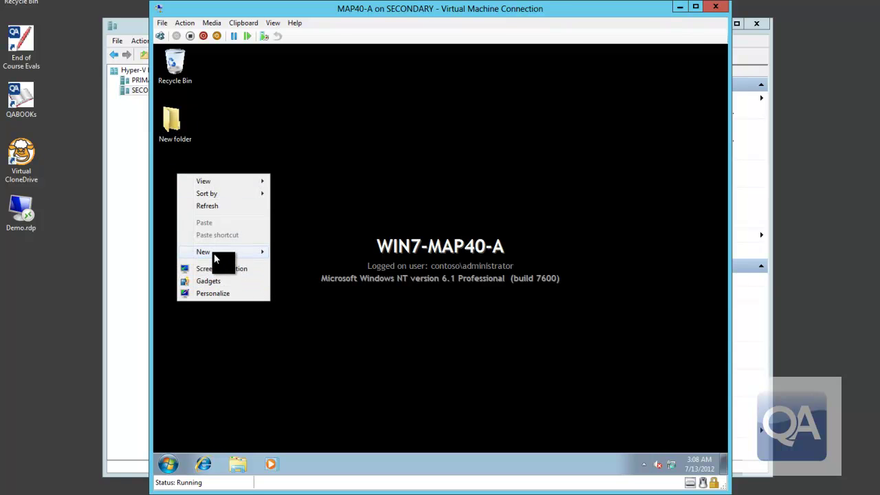
{"action": "mouse_move", "coordinate": [214, 253]}
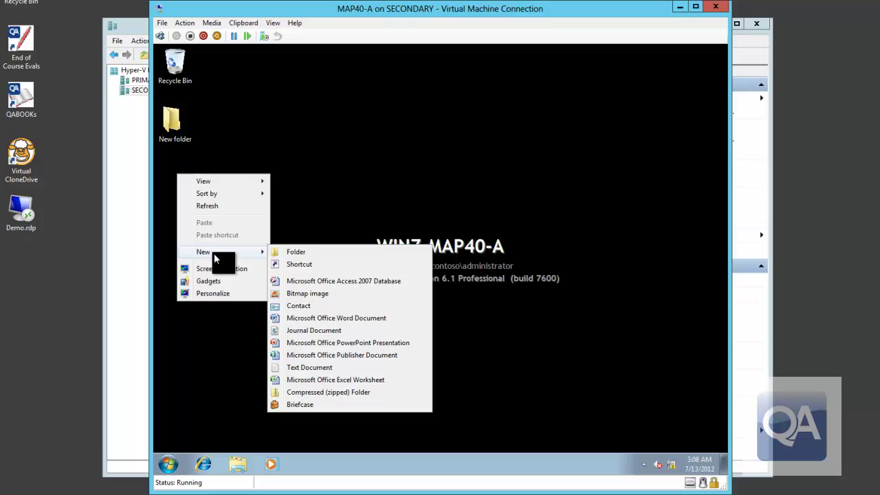
{"action": "left_click", "coordinate": [302, 253]}
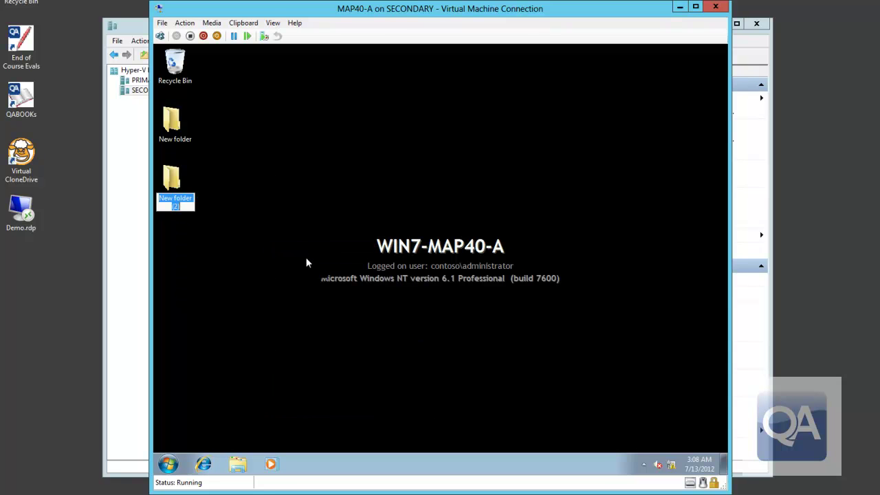
{"action": "type", "text": "Unplanned Failover"}
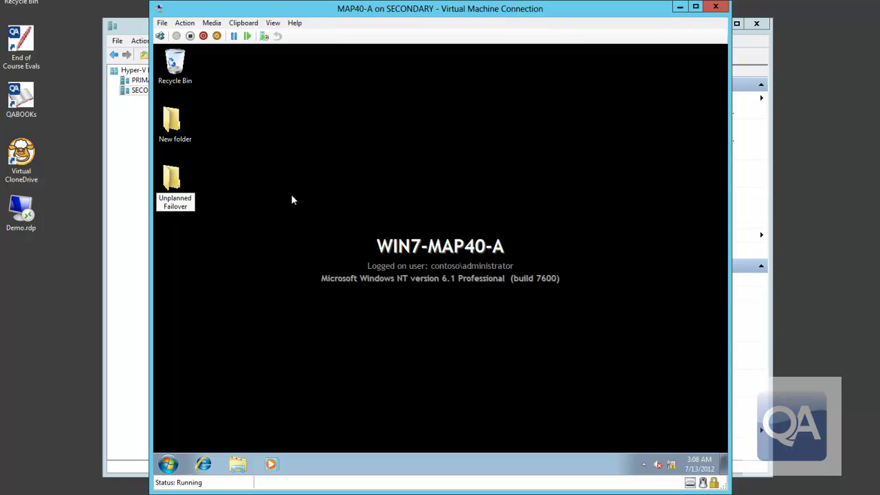
{"action": "key", "text": "Return"}
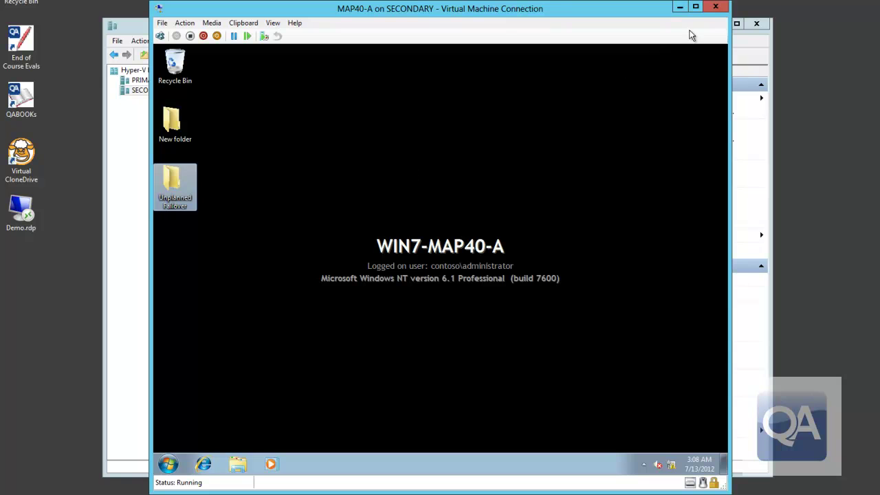
{"action": "left_click", "coordinate": [716, 7]}
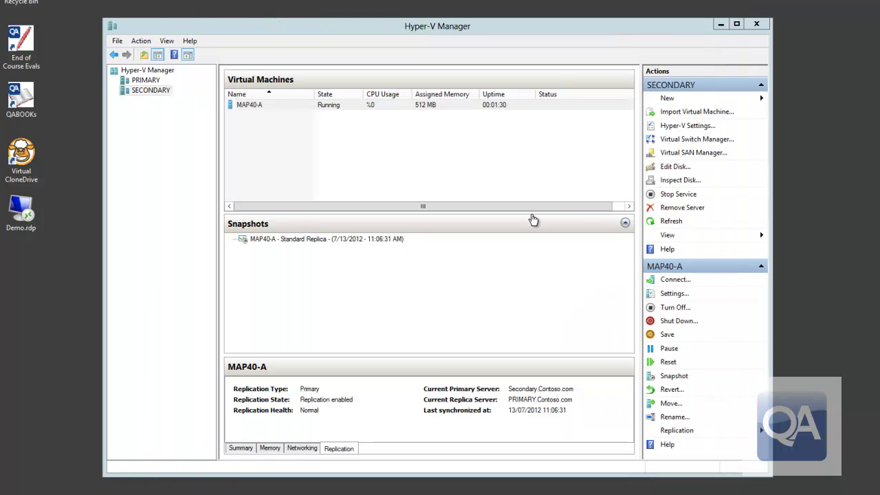
- Force MAP40-A off on SECONDARY, then show the PRIMARY server's virtual machines
{"action": "right_click", "coordinate": [294, 110]}
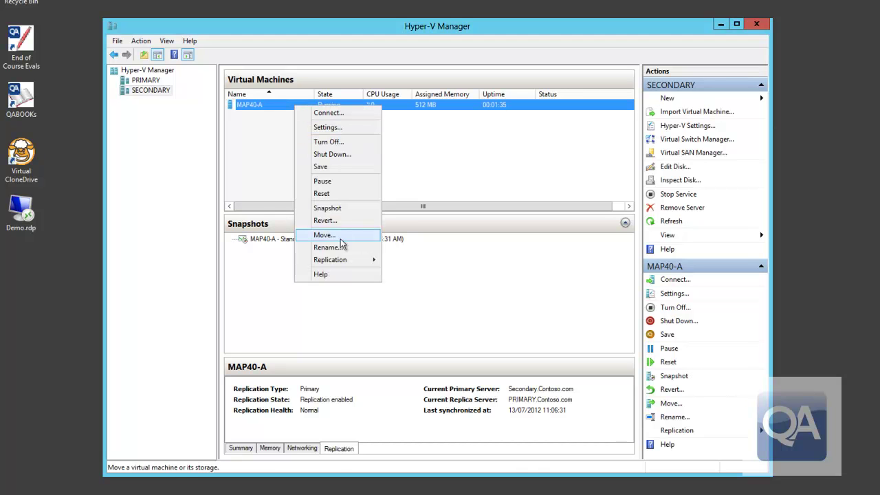
{"action": "mouse_move", "coordinate": [342, 261]}
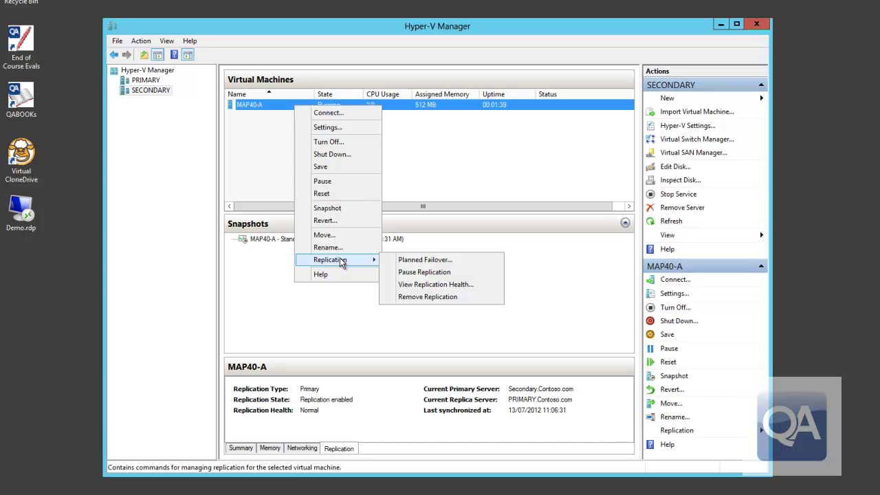
{"action": "left_click", "coordinate": [327, 143]}
{"action": "left_click", "coordinate": [462, 272]}
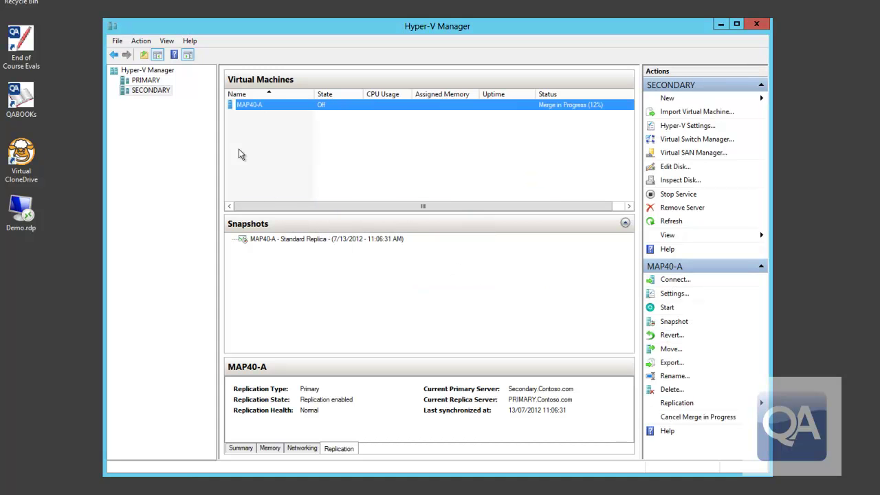
{"action": "left_click", "coordinate": [152, 81]}
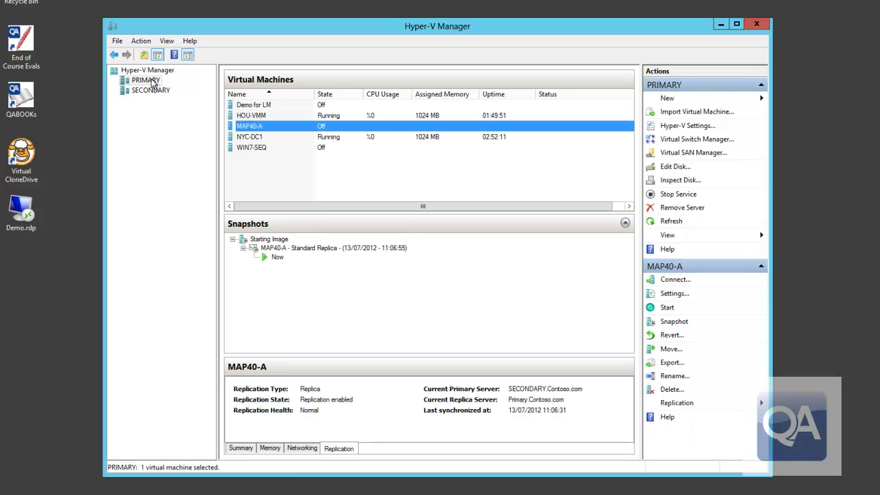
- Fail MAP40-A over on PRIMARY using the Standard Recovery Point from 13/07/2012 11:06:56
{"action": "right_click", "coordinate": [294, 130]}
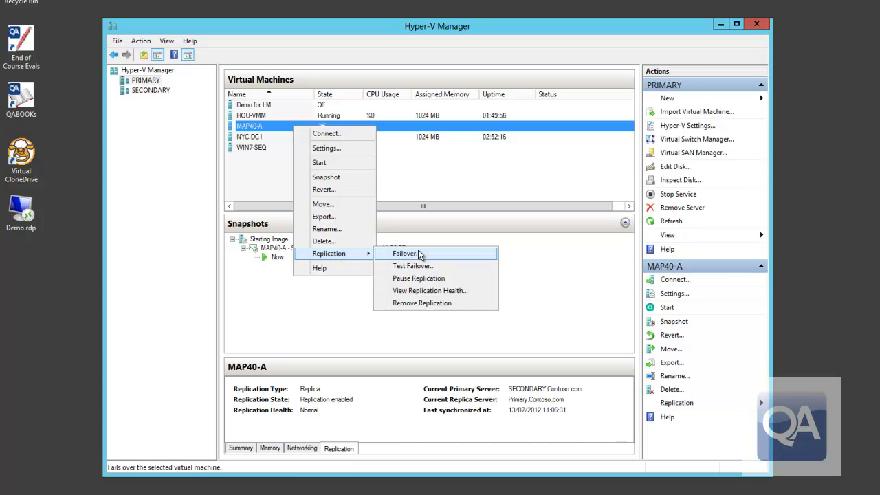
{"action": "left_click", "coordinate": [420, 256]}
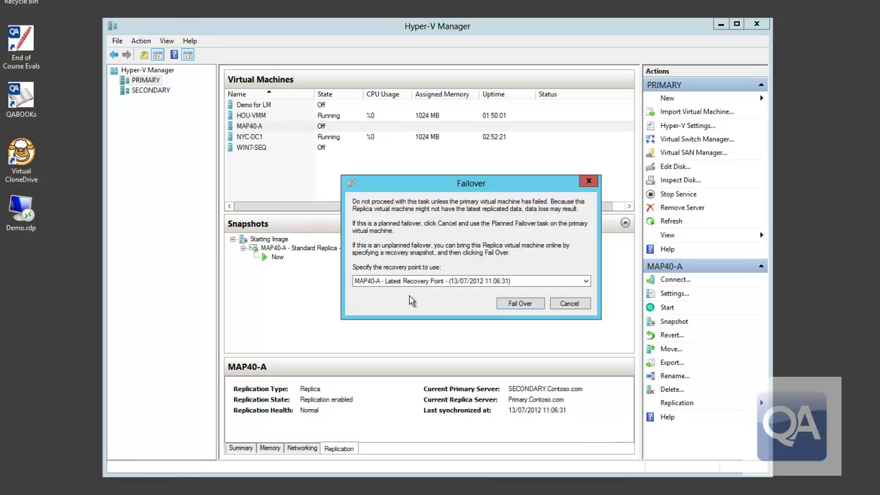
{"action": "left_click", "coordinate": [586, 280]}
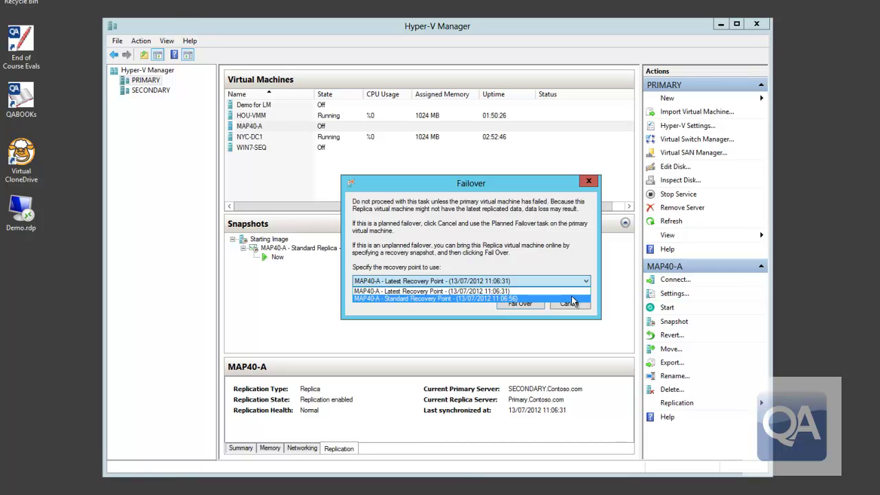
{"action": "left_click", "coordinate": [572, 298]}
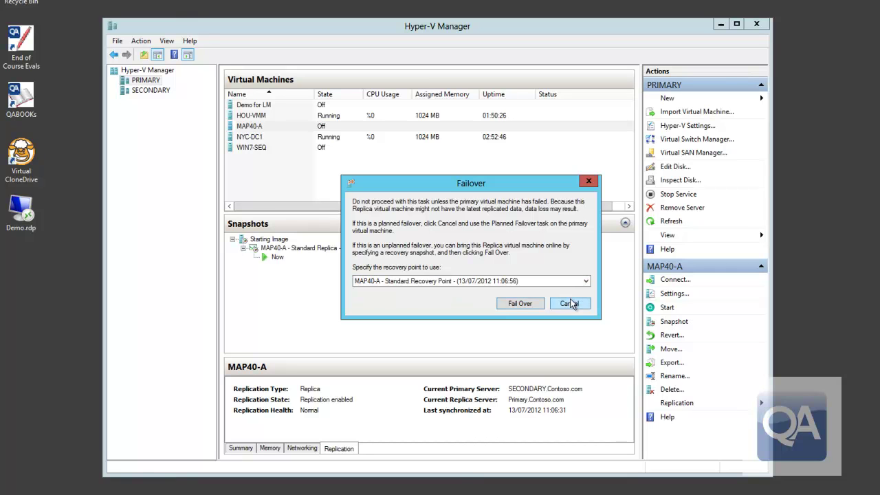
{"action": "left_click", "coordinate": [528, 304]}
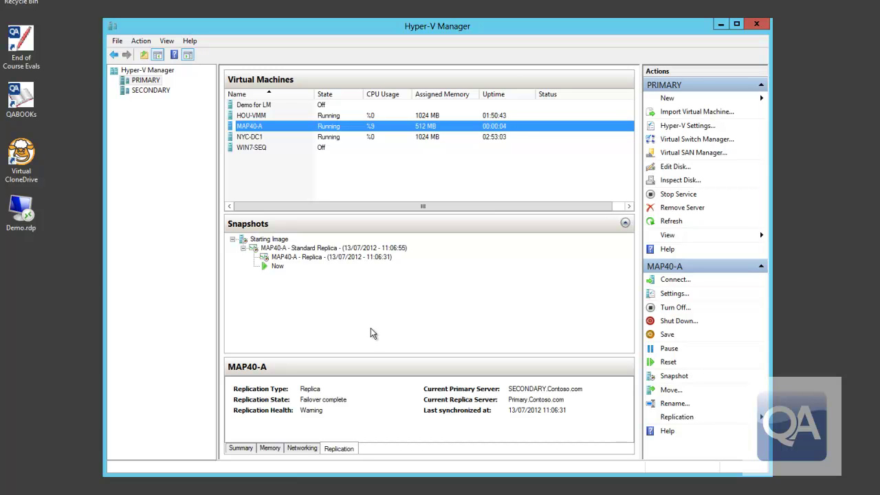
- Connect to MAP40-A's console and sign in to Windows 7 with the account password
{"action": "double_click", "coordinate": [334, 128]}
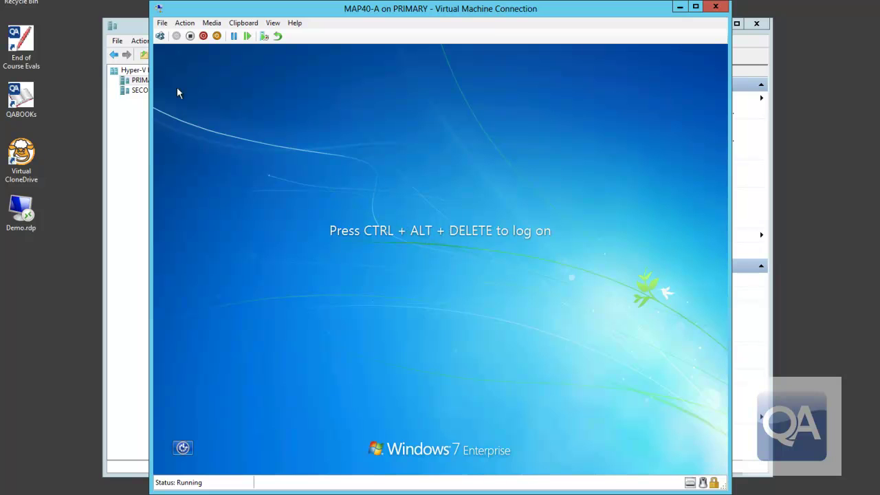
{"action": "left_click", "coordinate": [160, 36]}
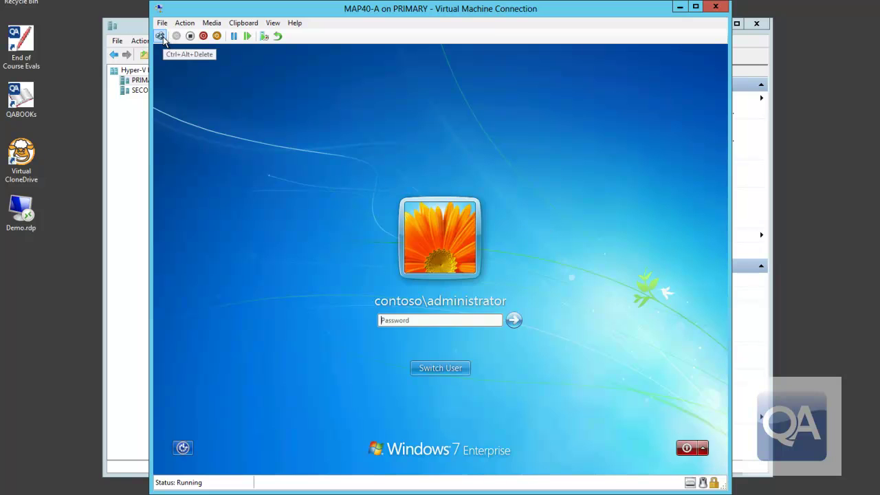
{"action": "type", "text": "Pa$$w0rd"}
{"action": "key", "text": "Return"}
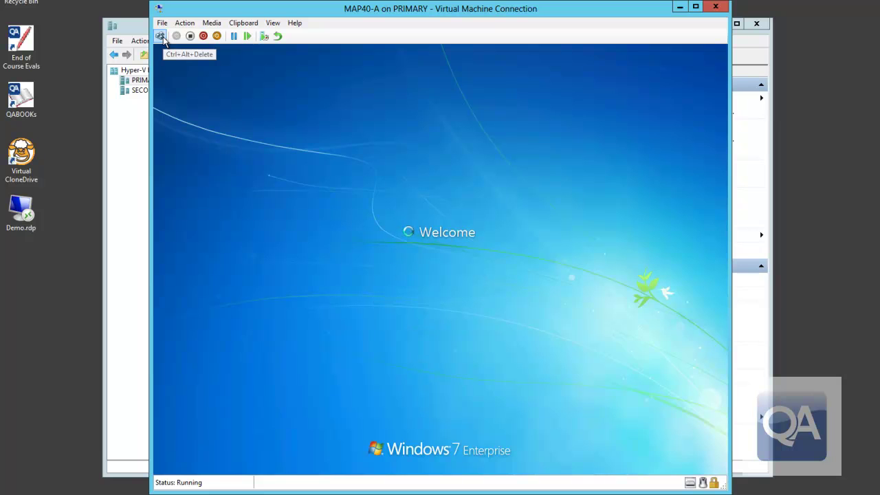